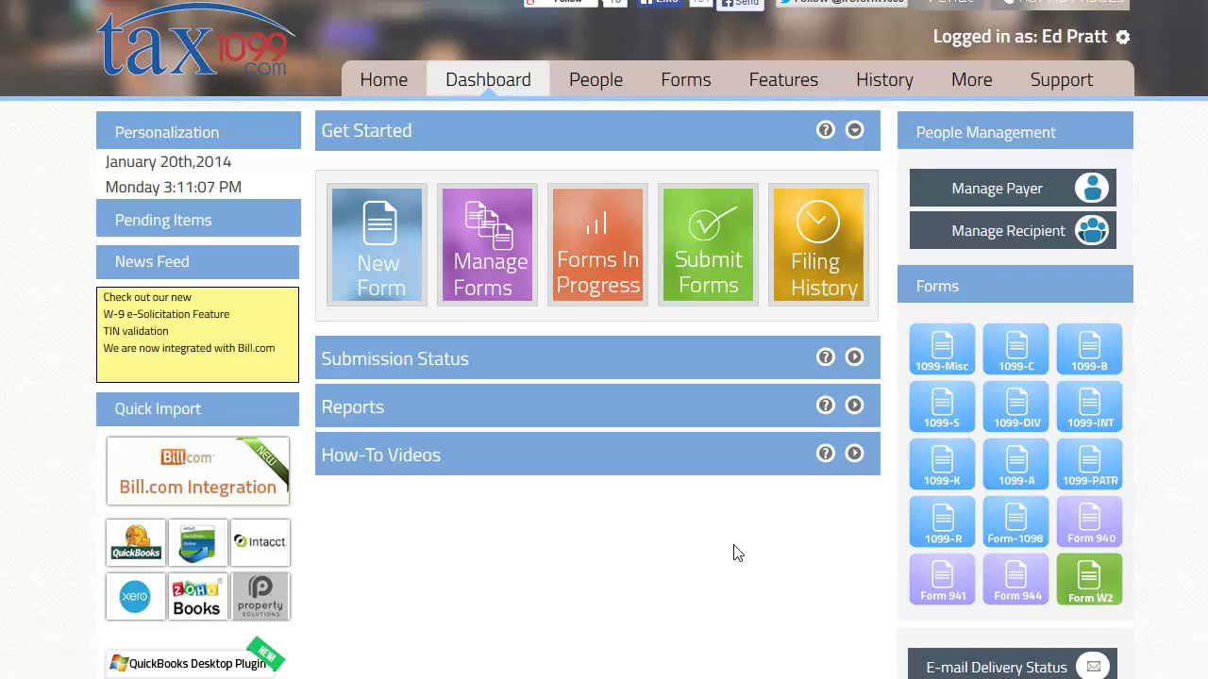
Step: Open a new 1099-MISC form and switch it to bulk data import from Excel
click(940, 364)
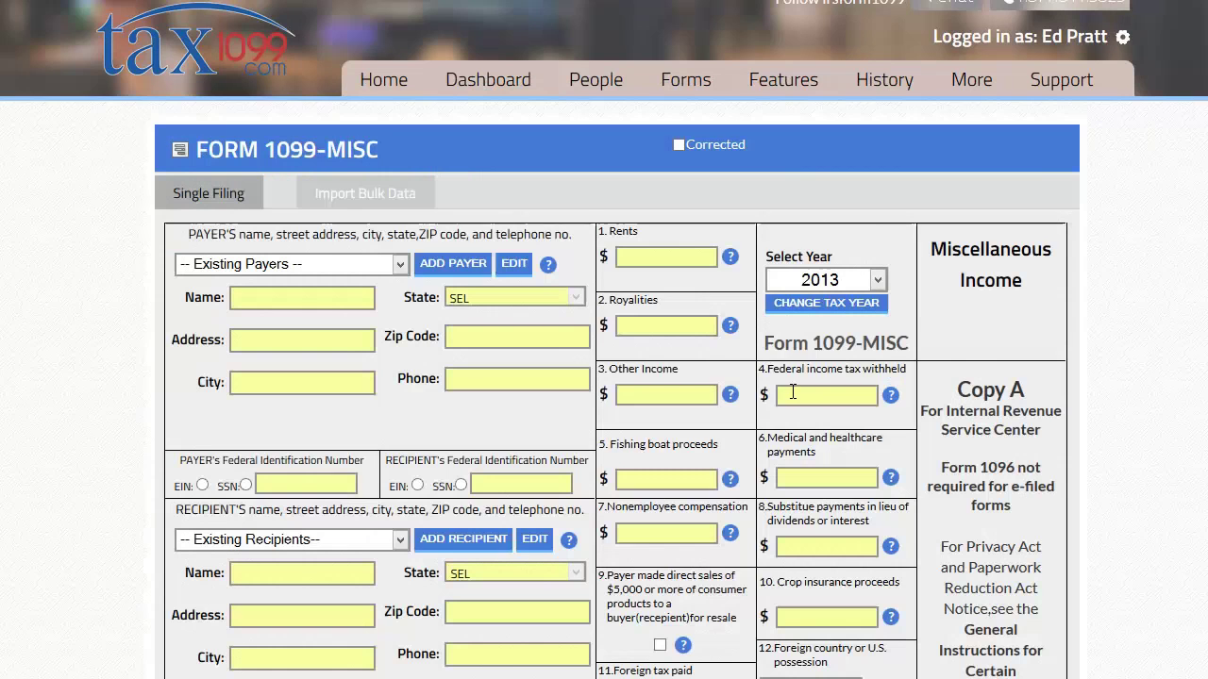
click(368, 198)
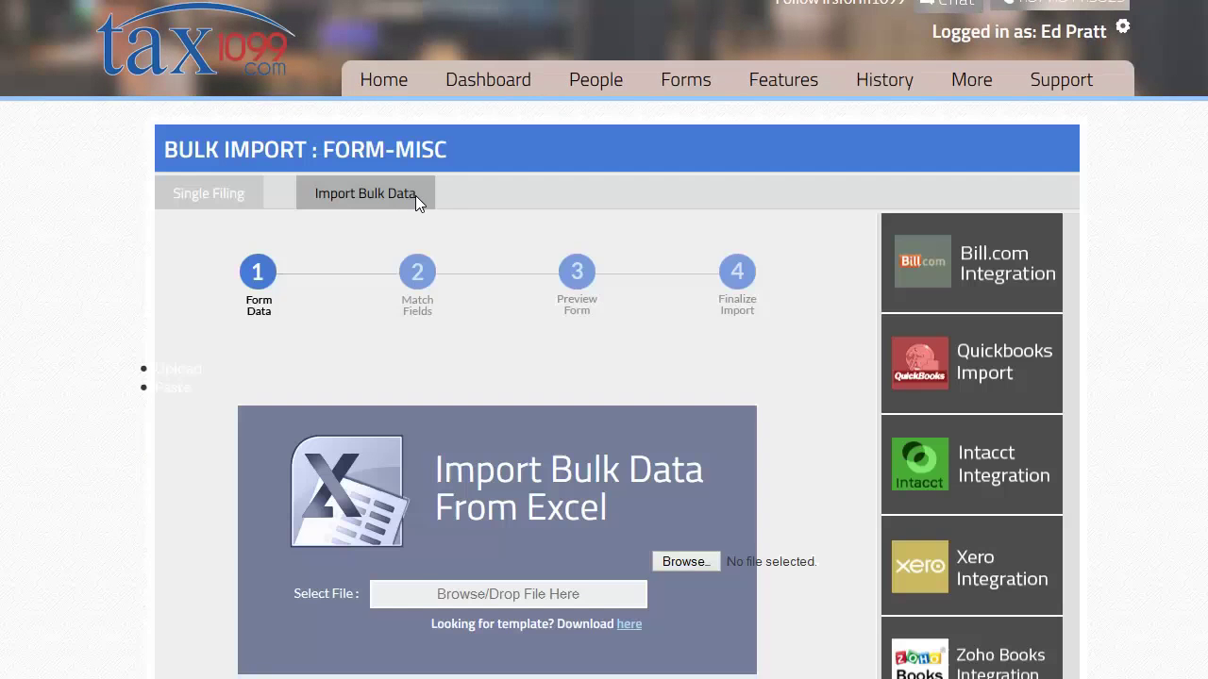
scroll(458, 203, down, 2)
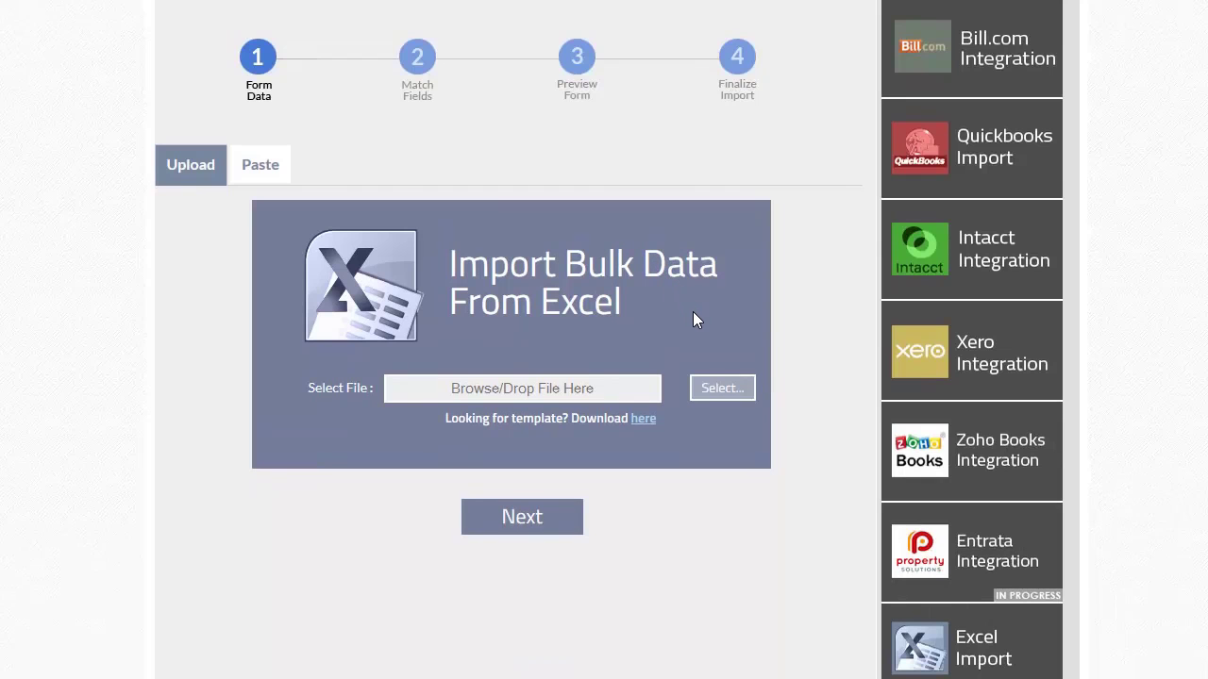
Step: Upload the 50 Decimal Place Excel file for the bulk import and continue to field matching
click(713, 391)
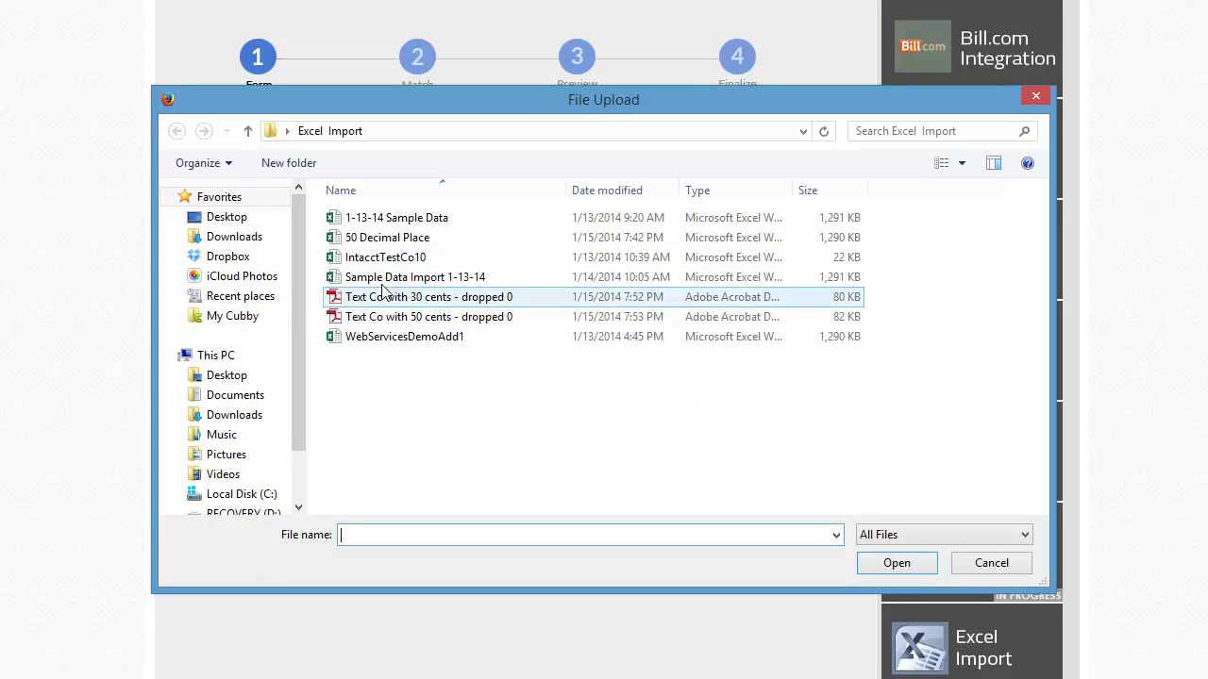
double_click(377, 238)
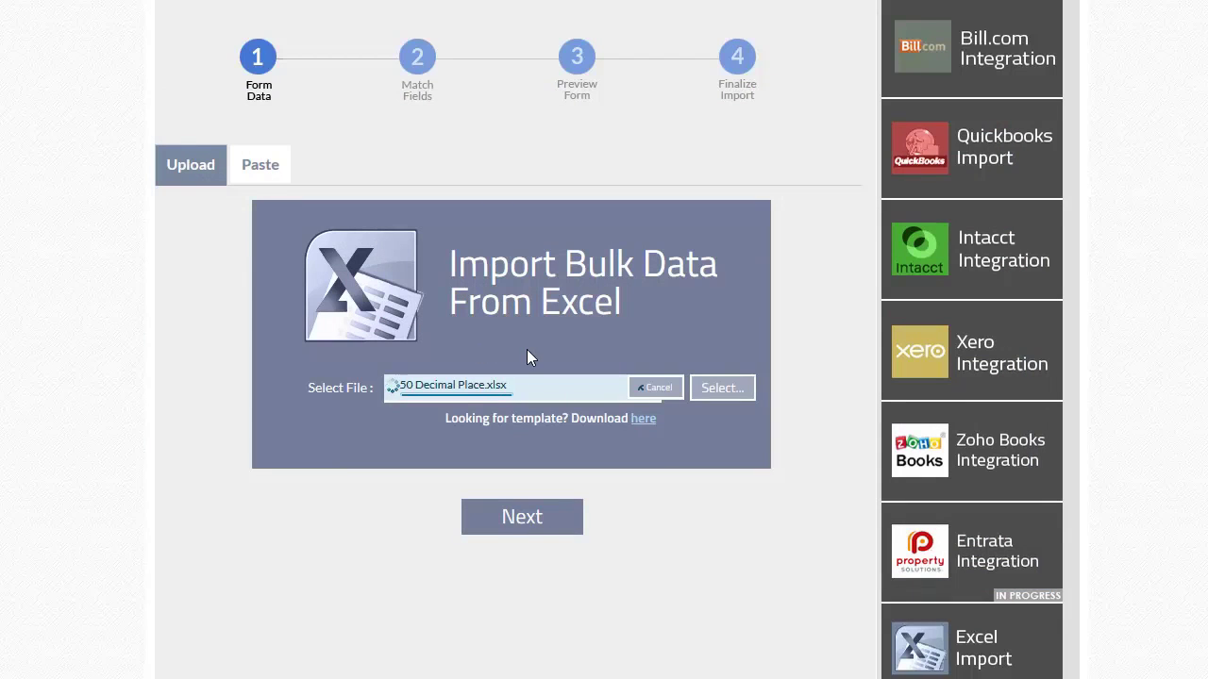
click(520, 521)
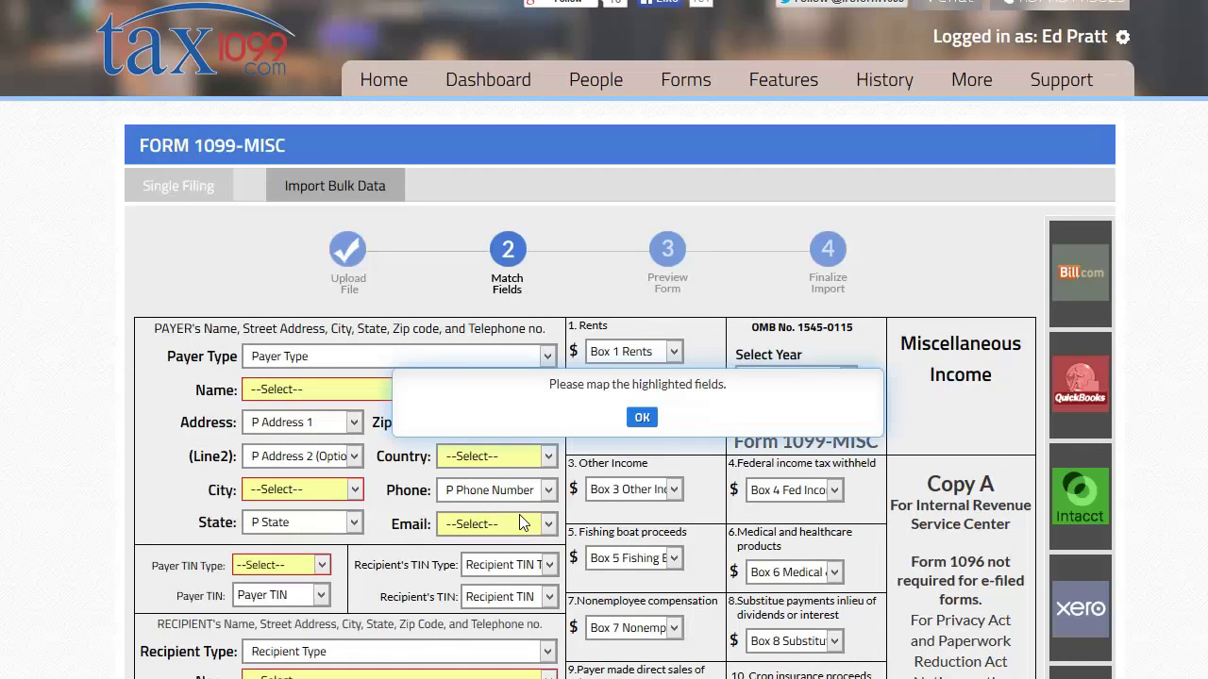
Step: Dismiss the mapping notice, then map the payer's name to P Orgnization Name or Last Name and the city to P City
scroll(524, 522, down, 1)
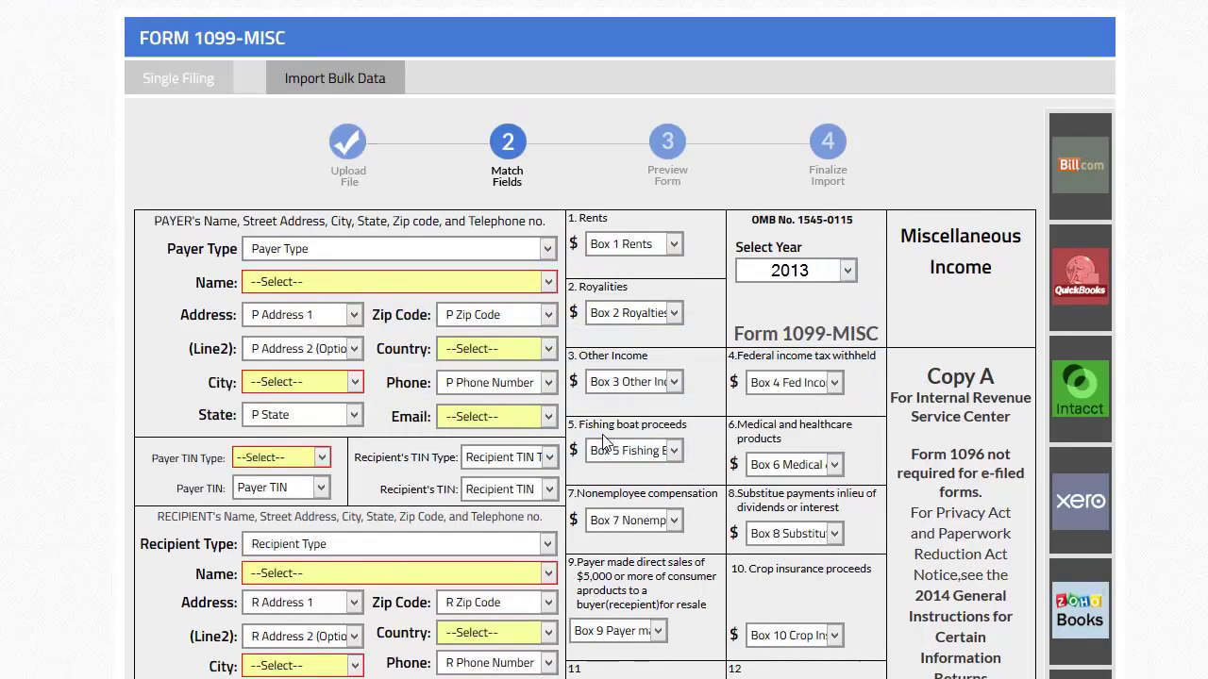
click(642, 425)
click(397, 284)
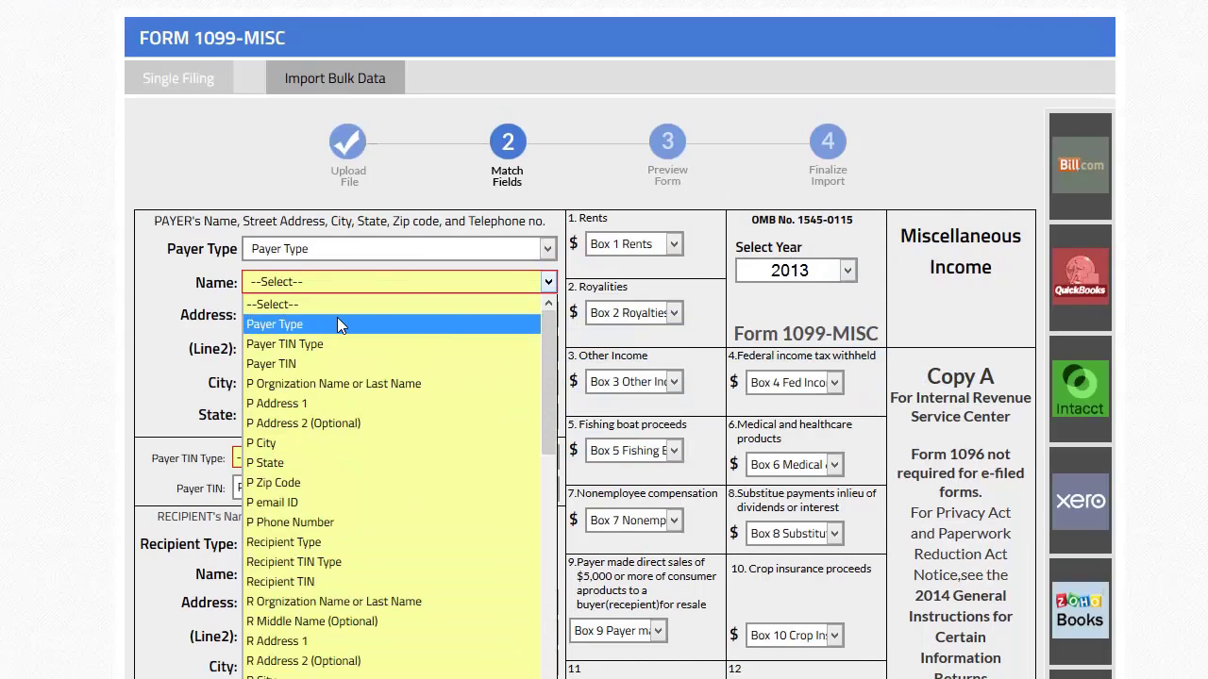
click(311, 386)
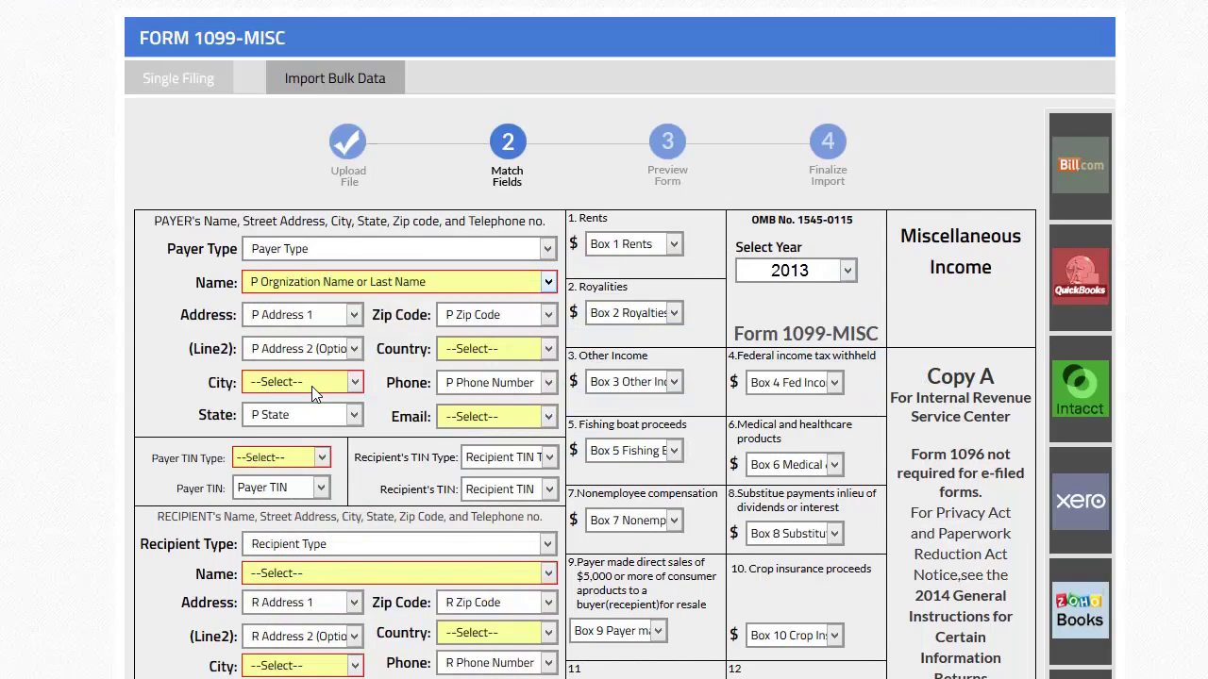
click(315, 391)
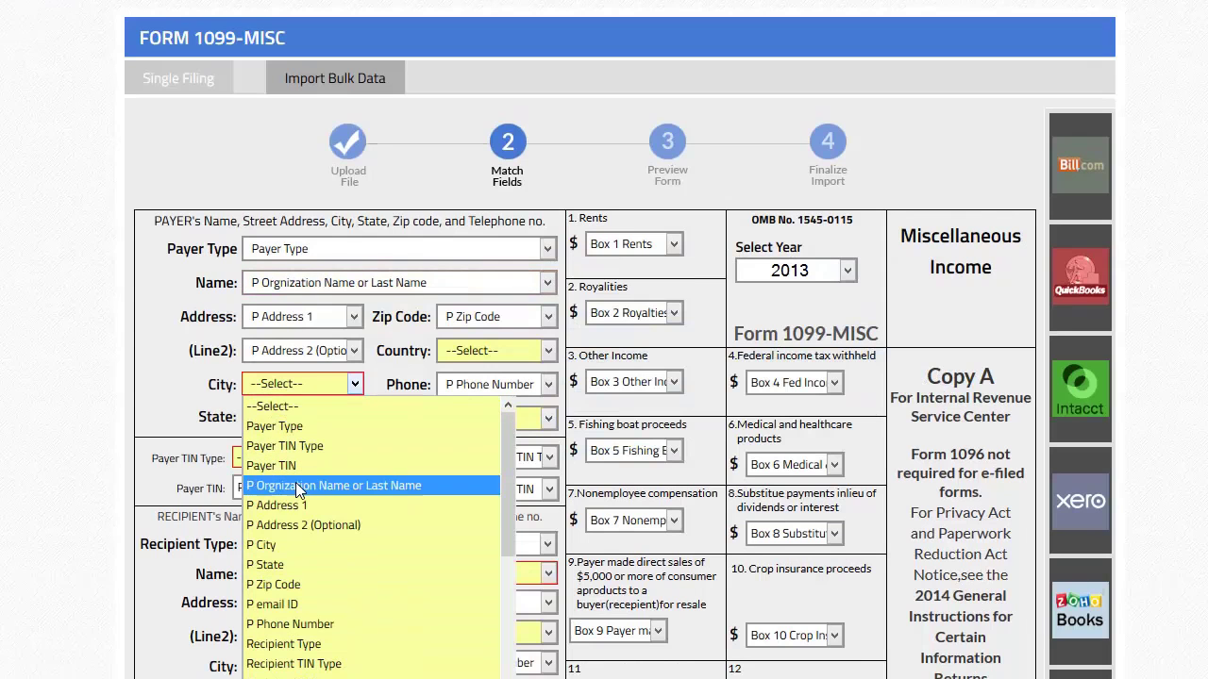
click(286, 547)
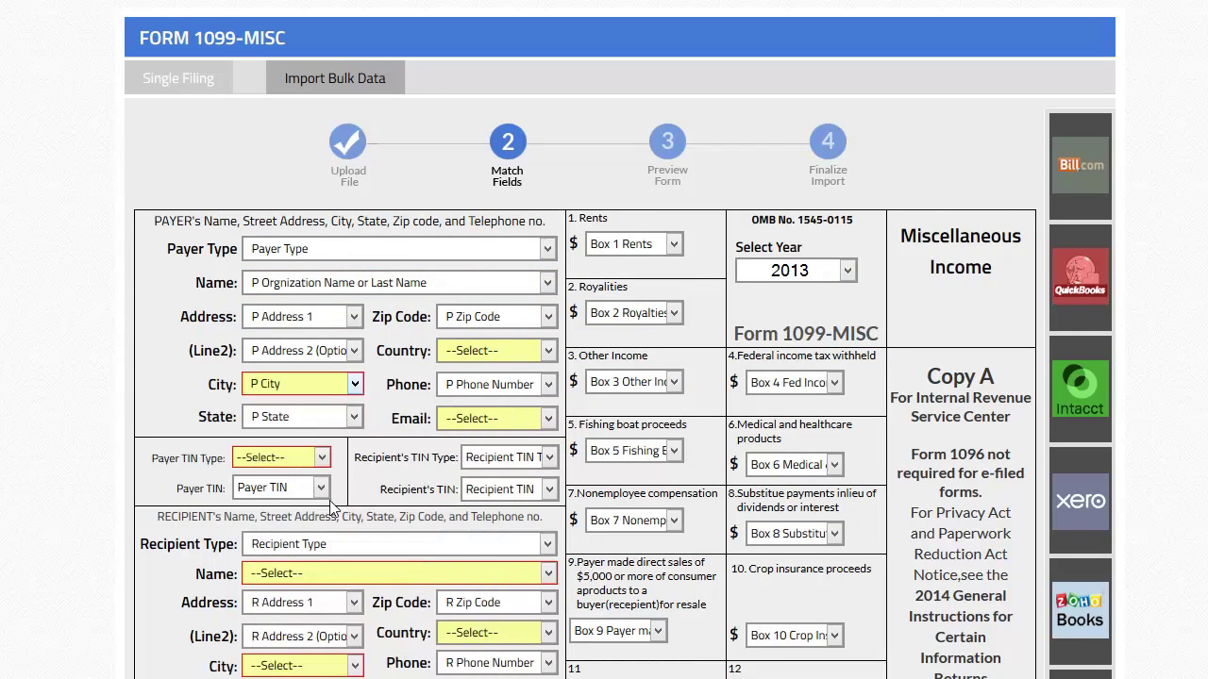
Step: Map the payer's TIN type field to the Payer TIN Type column
scroll(426, 484, down, 1)
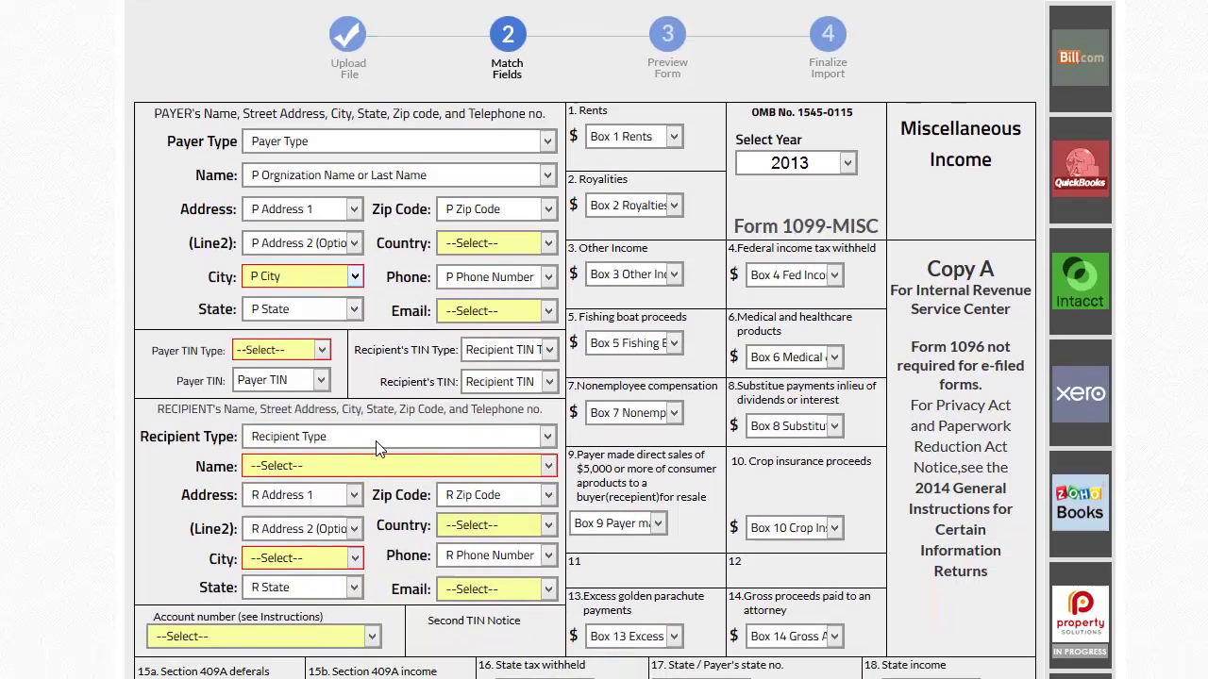
click(269, 350)
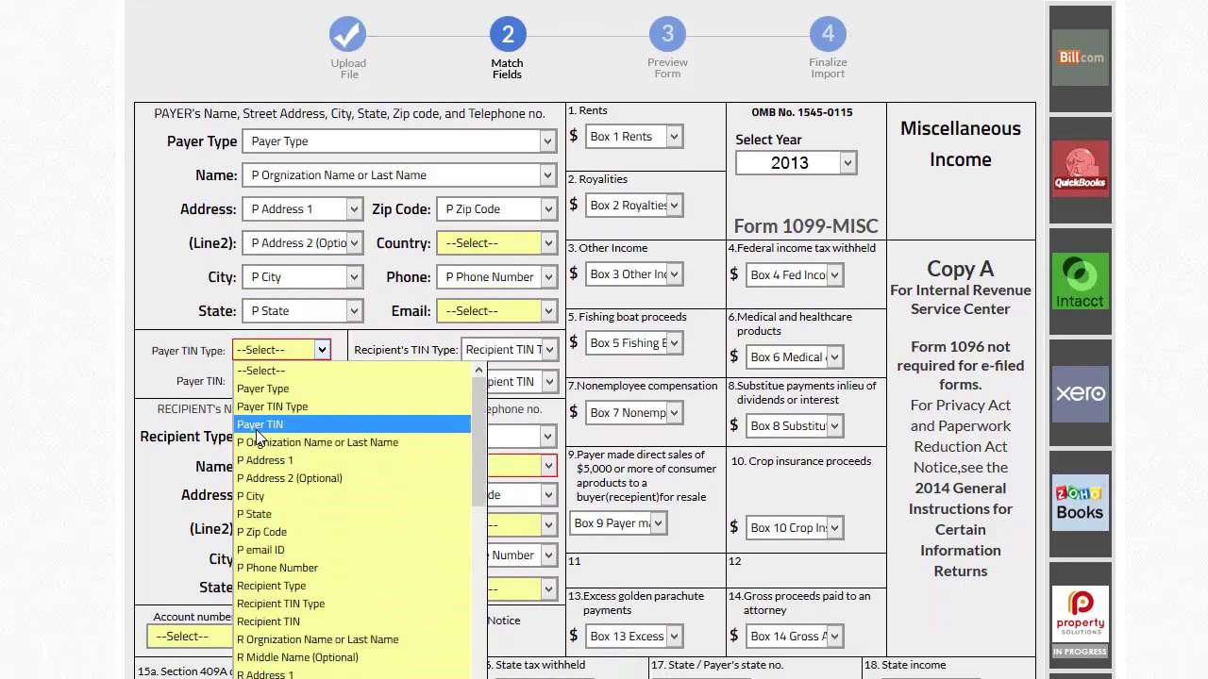
click(258, 426)
click(292, 357)
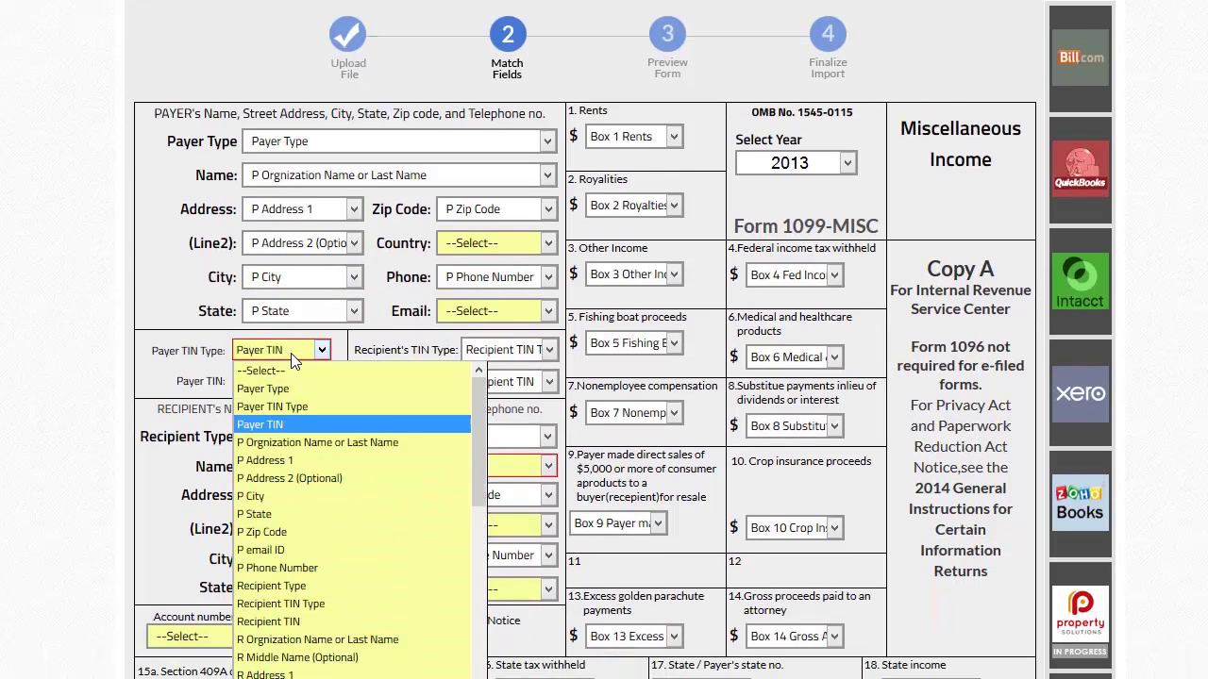
click(277, 407)
Step: Map the recipient's name field to the R Orgnization Name or Last Name column
scroll(283, 408, down, 1)
scroll(305, 412, down, 1)
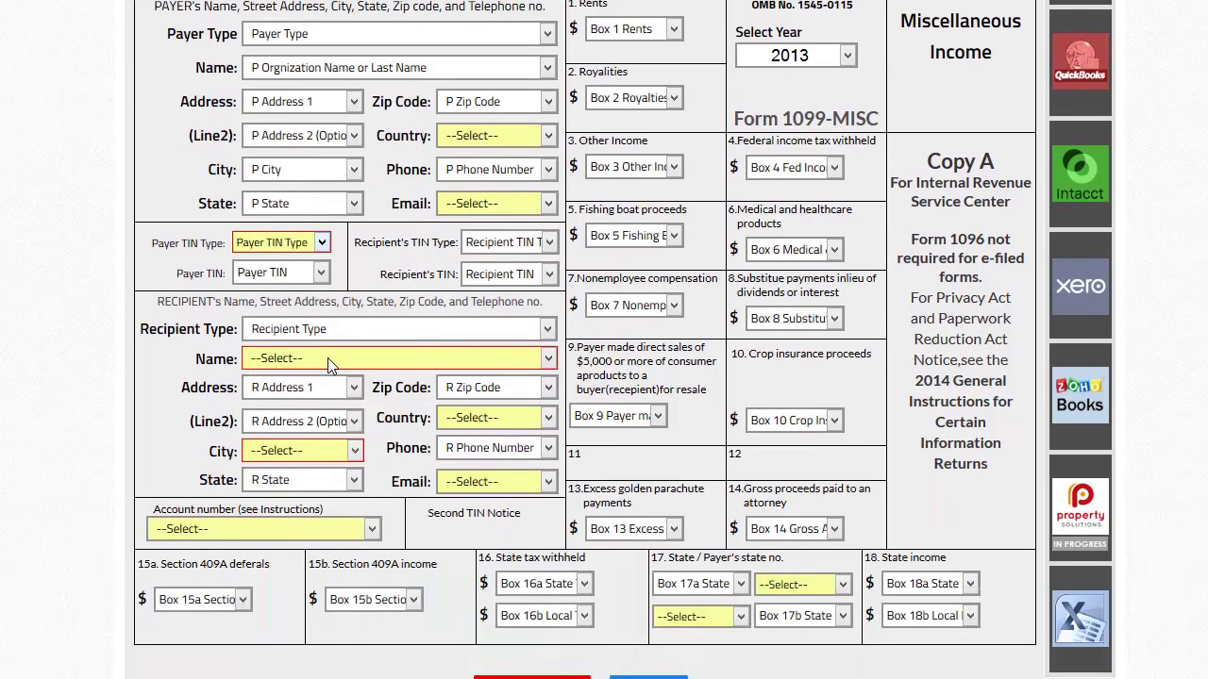
click(328, 358)
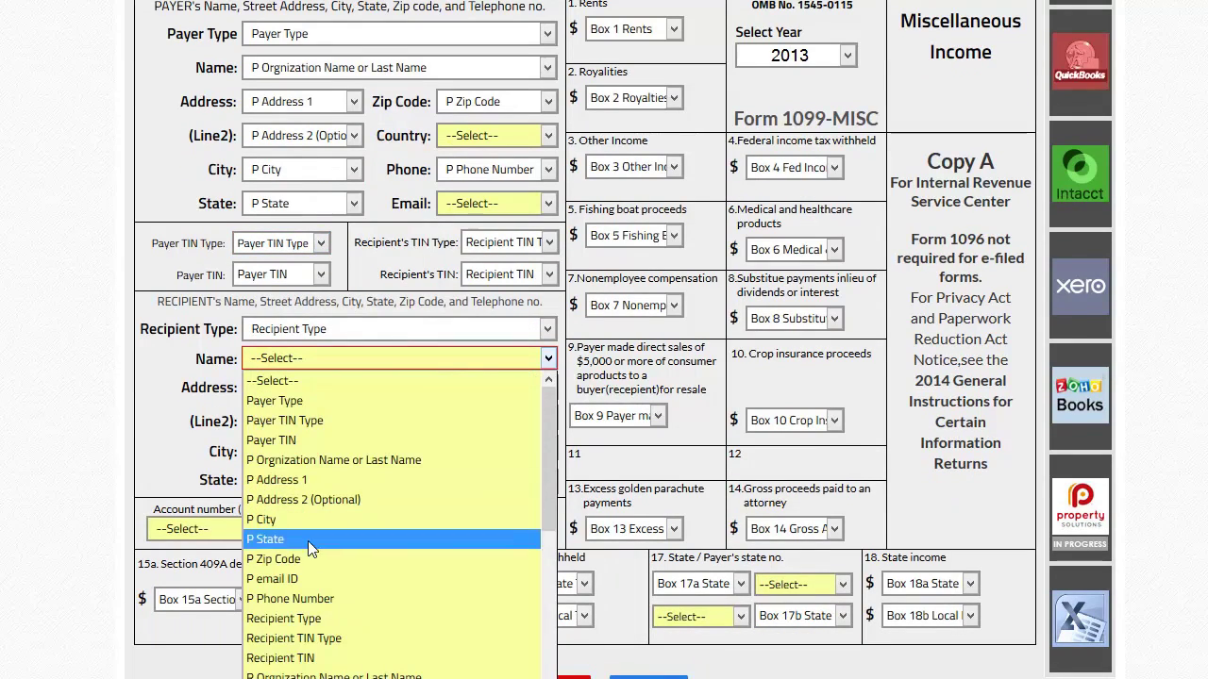
click(321, 675)
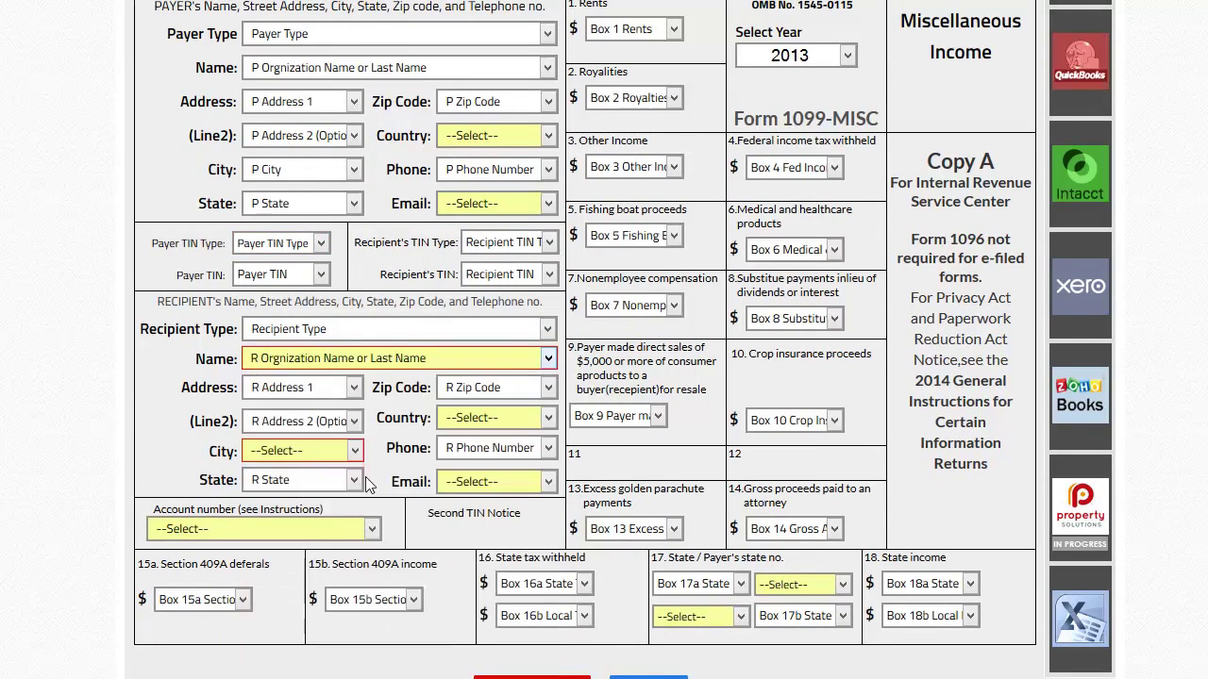
Step: Map the recipient's city to the R City column and continue to the form preview
scroll(382, 453, down, 2)
click(294, 345)
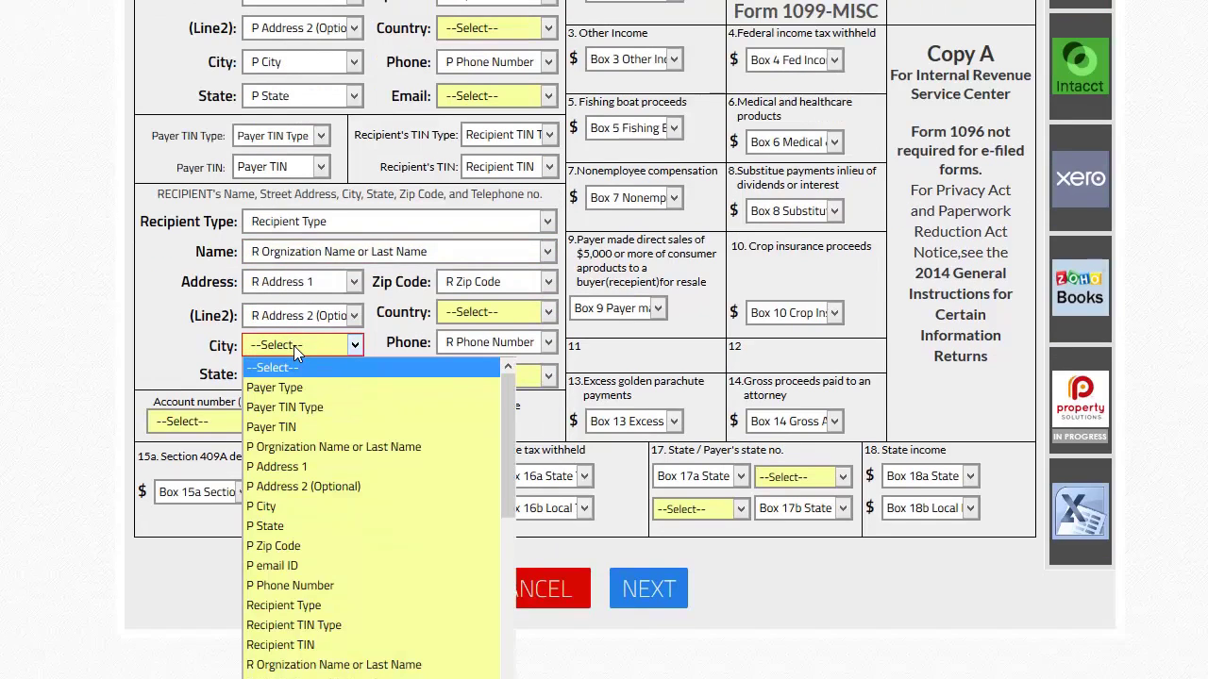
click(301, 343)
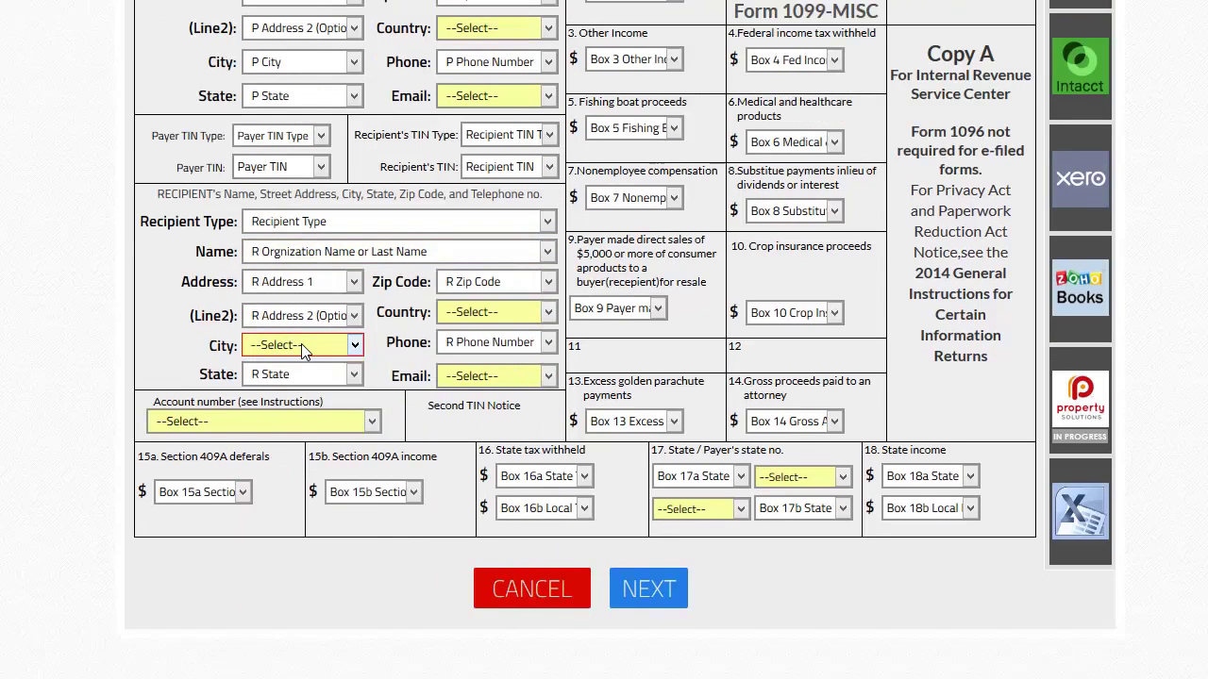
scroll(302, 321, down, 2)
click(300, 238)
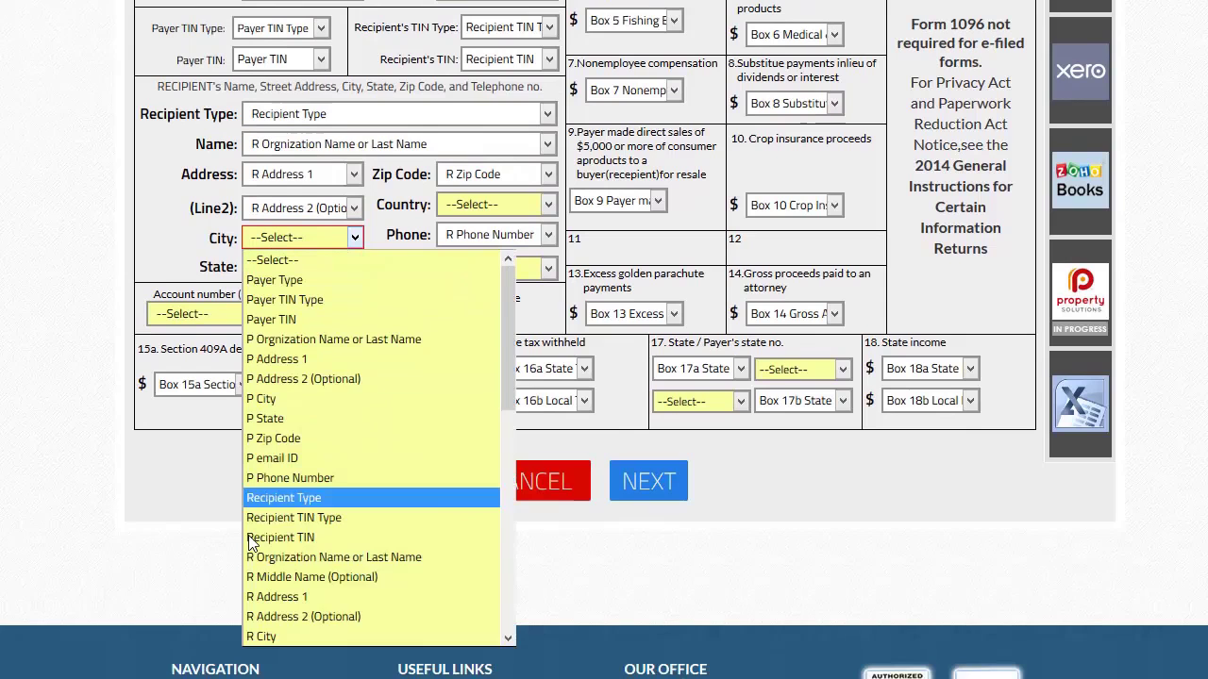
click(253, 638)
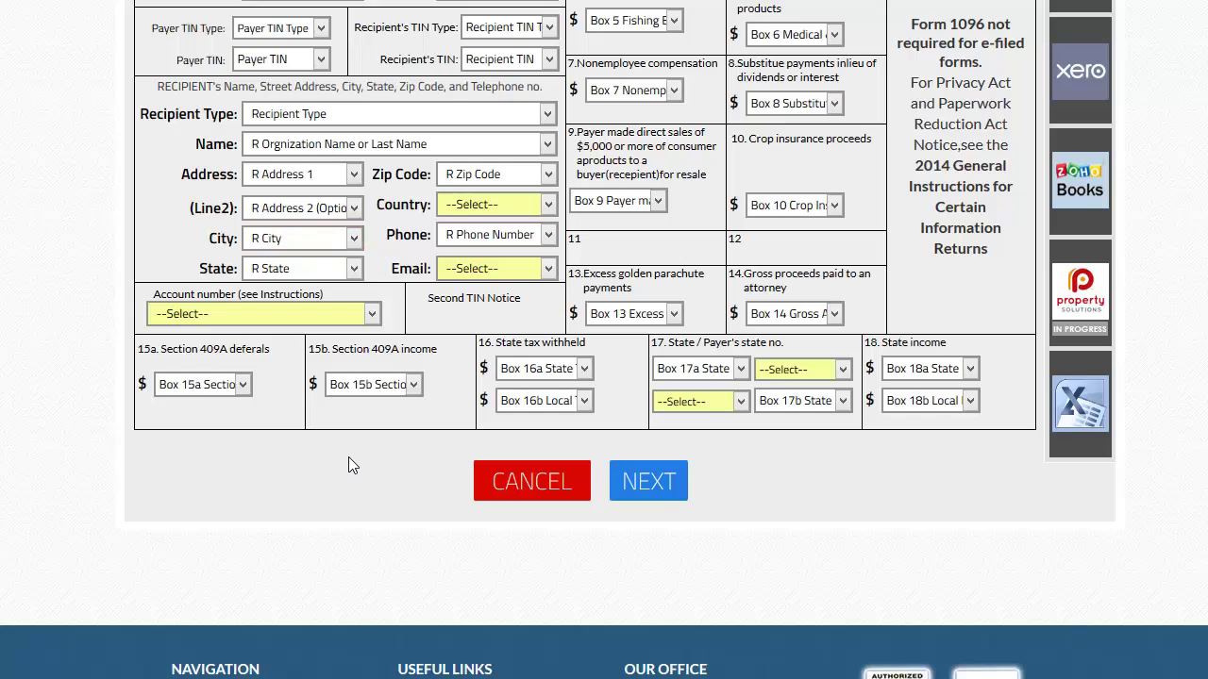
click(657, 486)
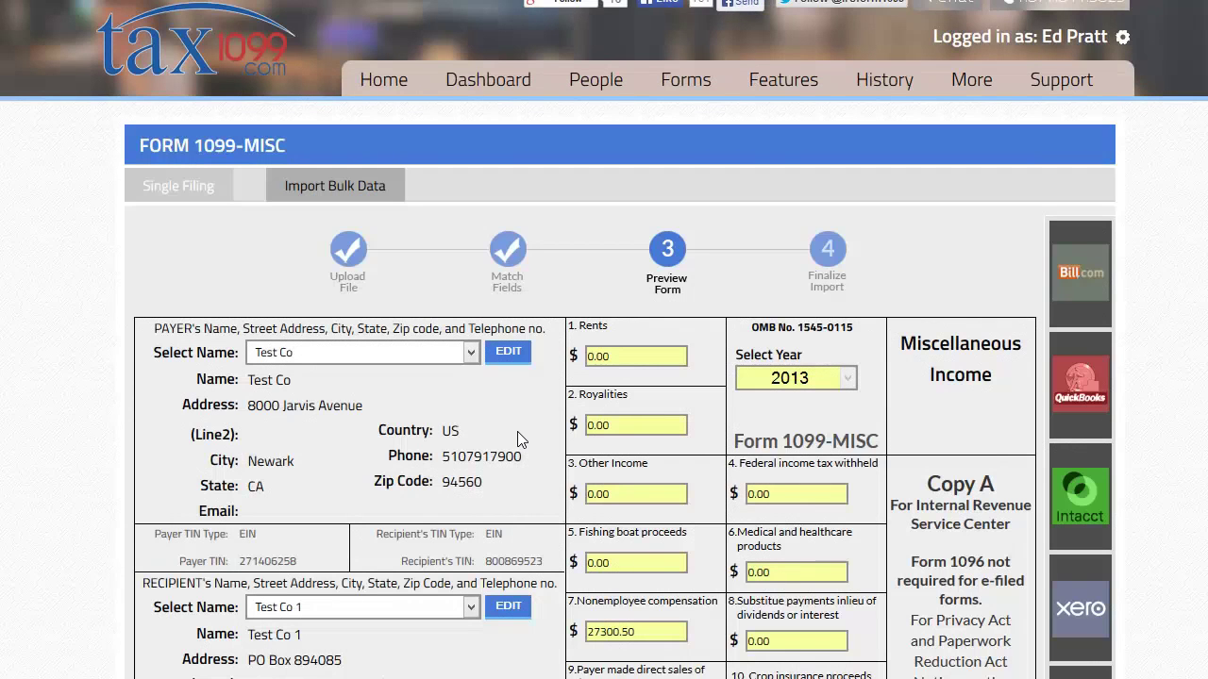
Step: Review the imported payer and recipient data in the preview, switching the recipient to Test Co 3
scroll(517, 431, down, 2)
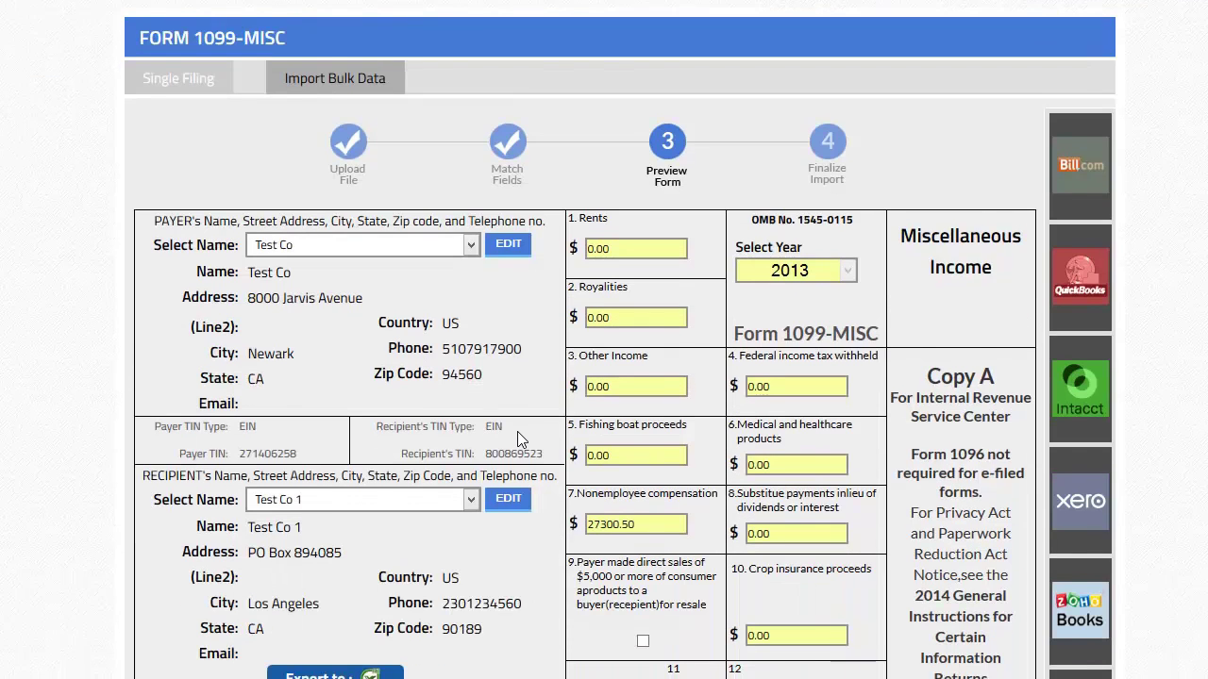
scroll(518, 432, down, 2)
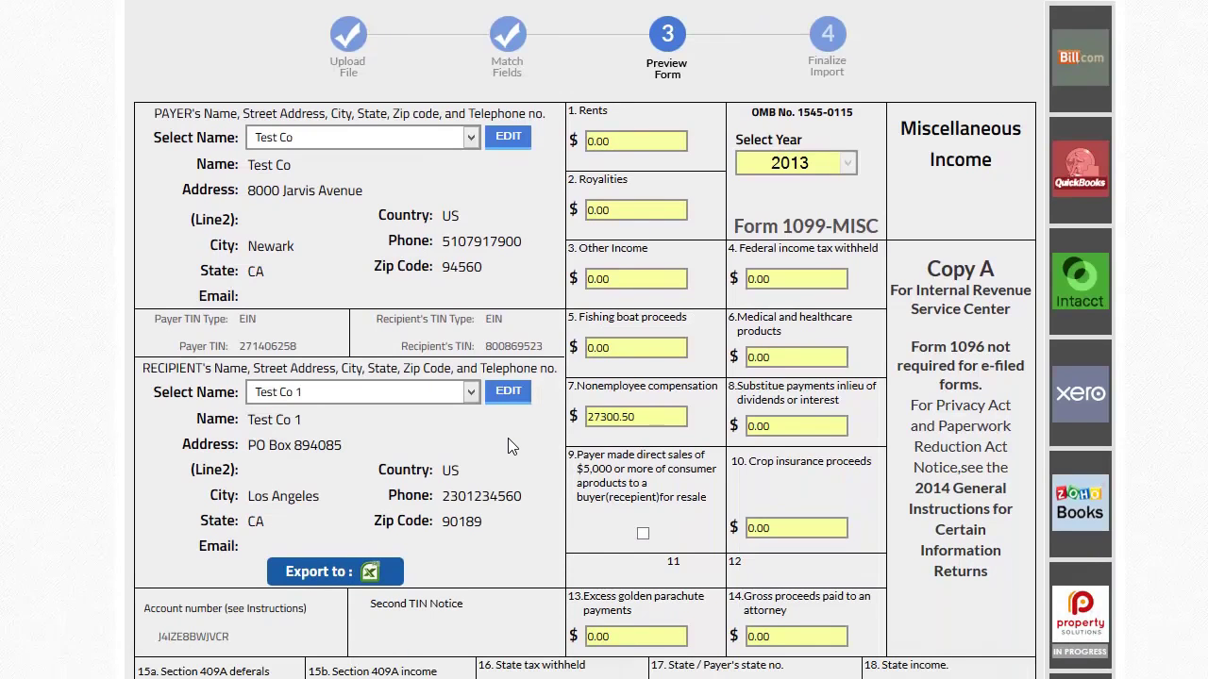
click(470, 394)
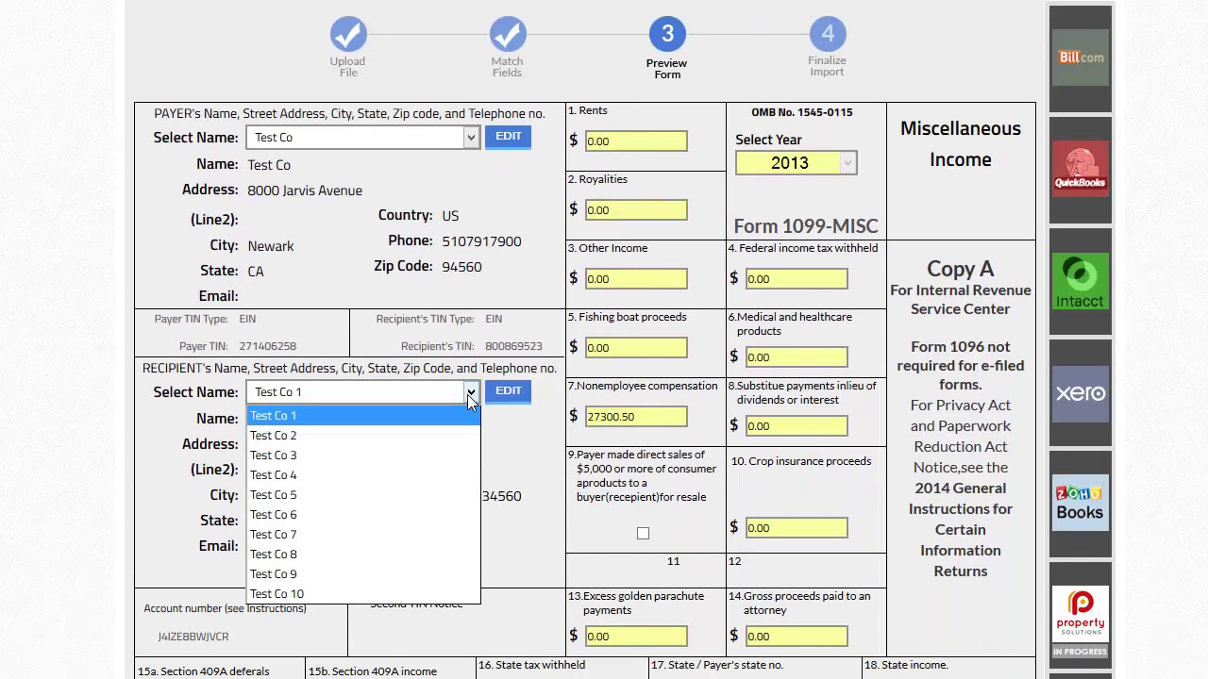
click(420, 454)
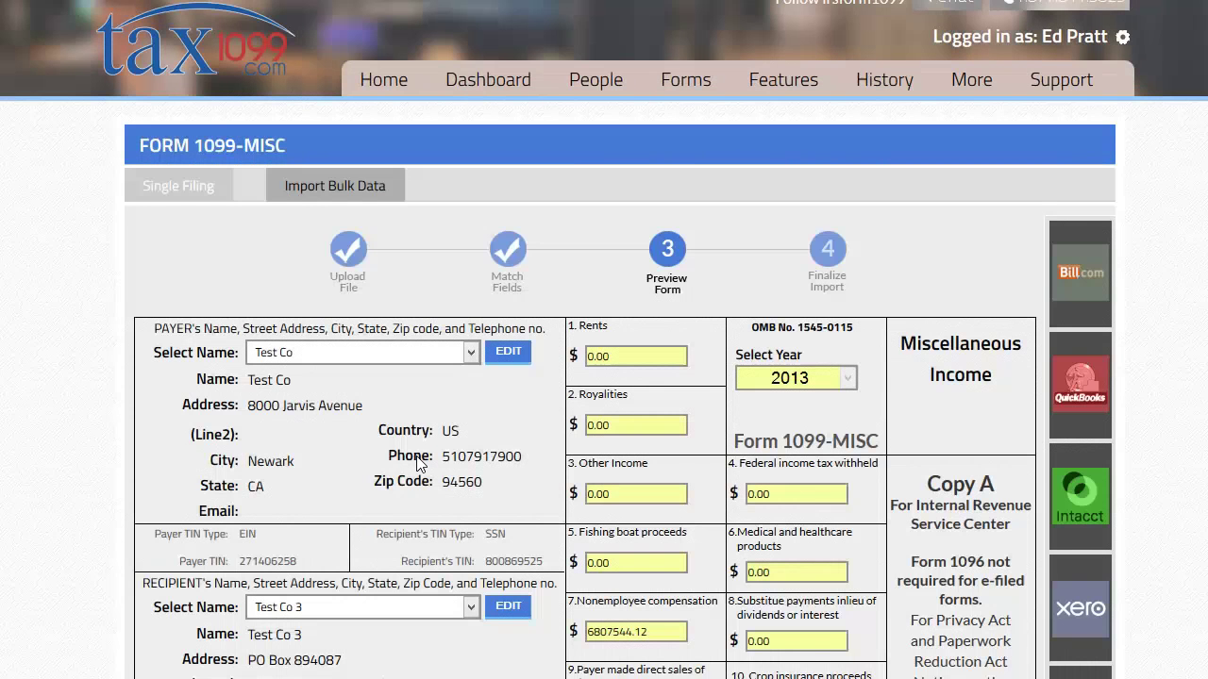
scroll(418, 462, down, 1)
scroll(418, 463, down, 1)
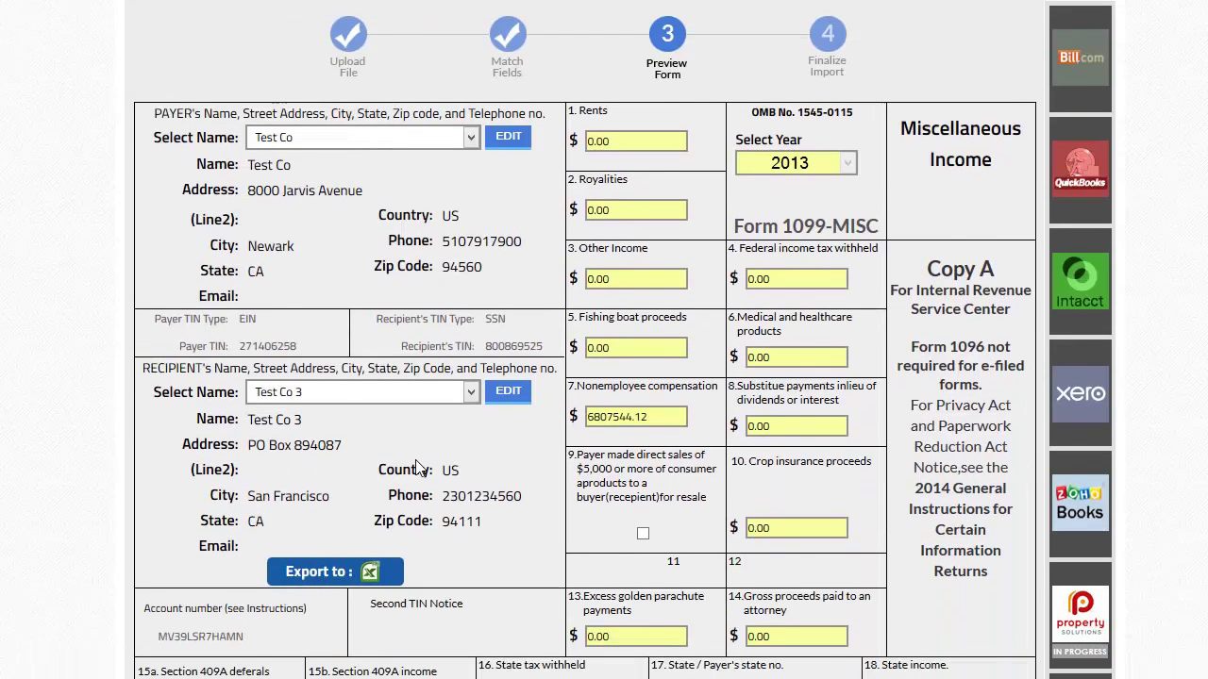
Step: Finalize the import and choose to continue the upload despite the reported record error
scroll(418, 465, down, 2)
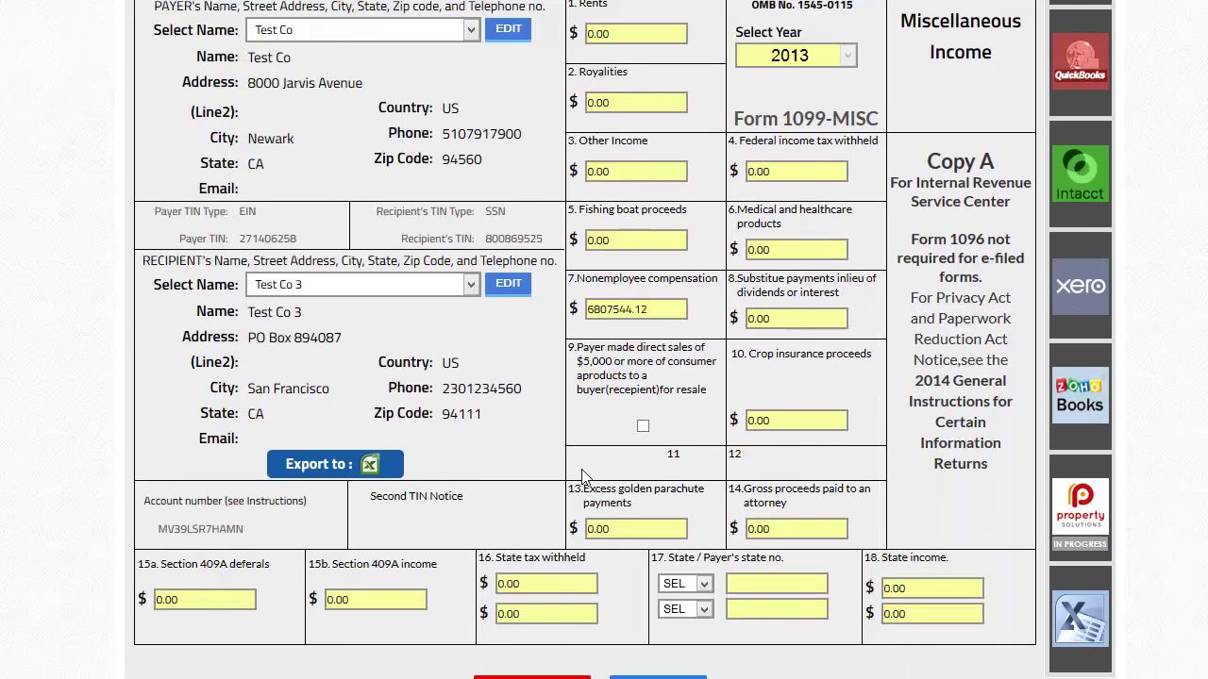
scroll(582, 477, down, 1)
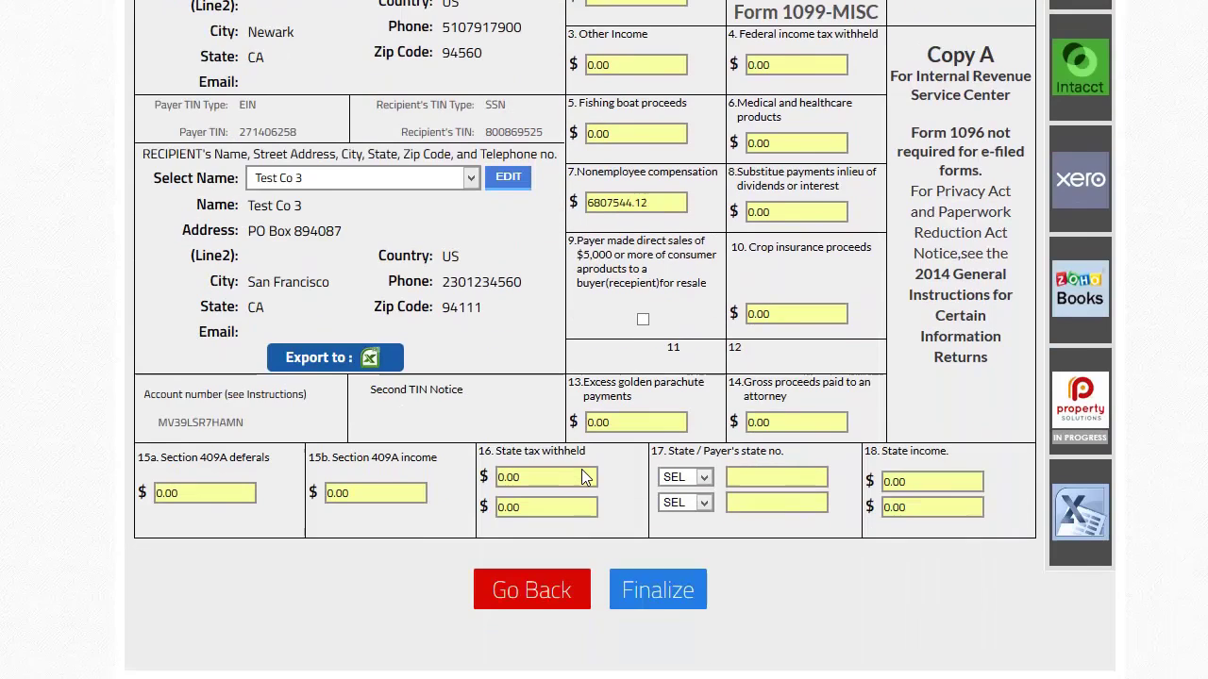
click(656, 591)
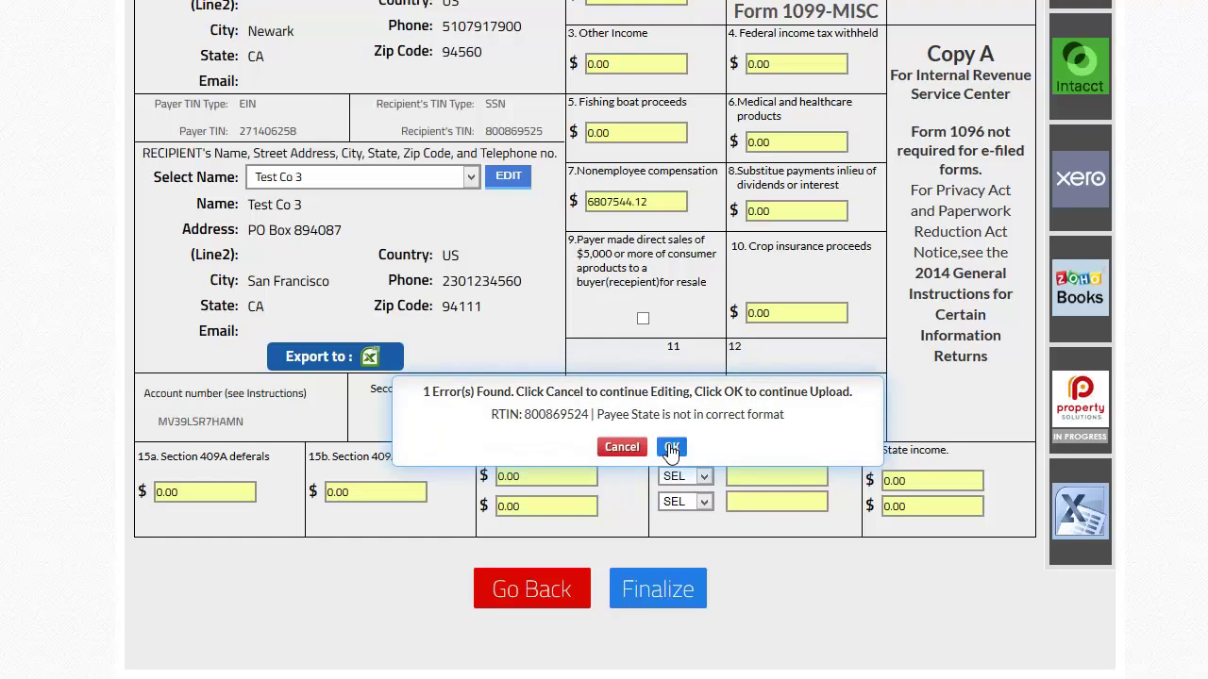
click(671, 450)
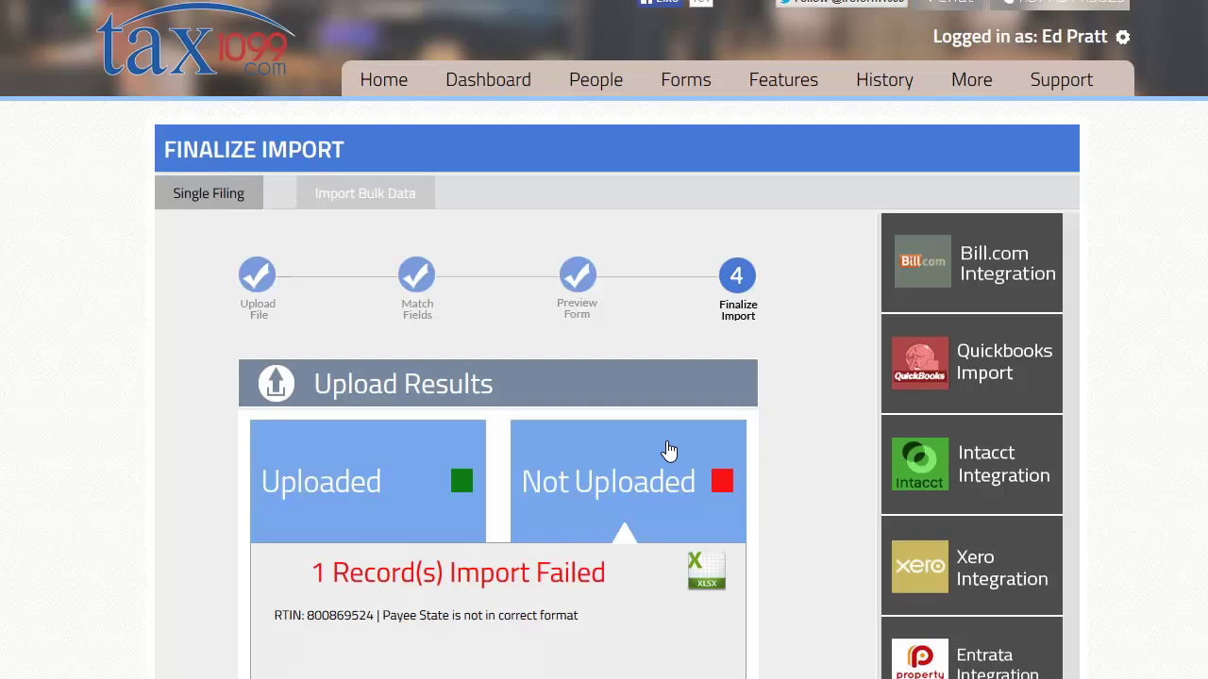
Step: Review the upload results, checking the uploaded records and the records that were not uploaded
click(349, 434)
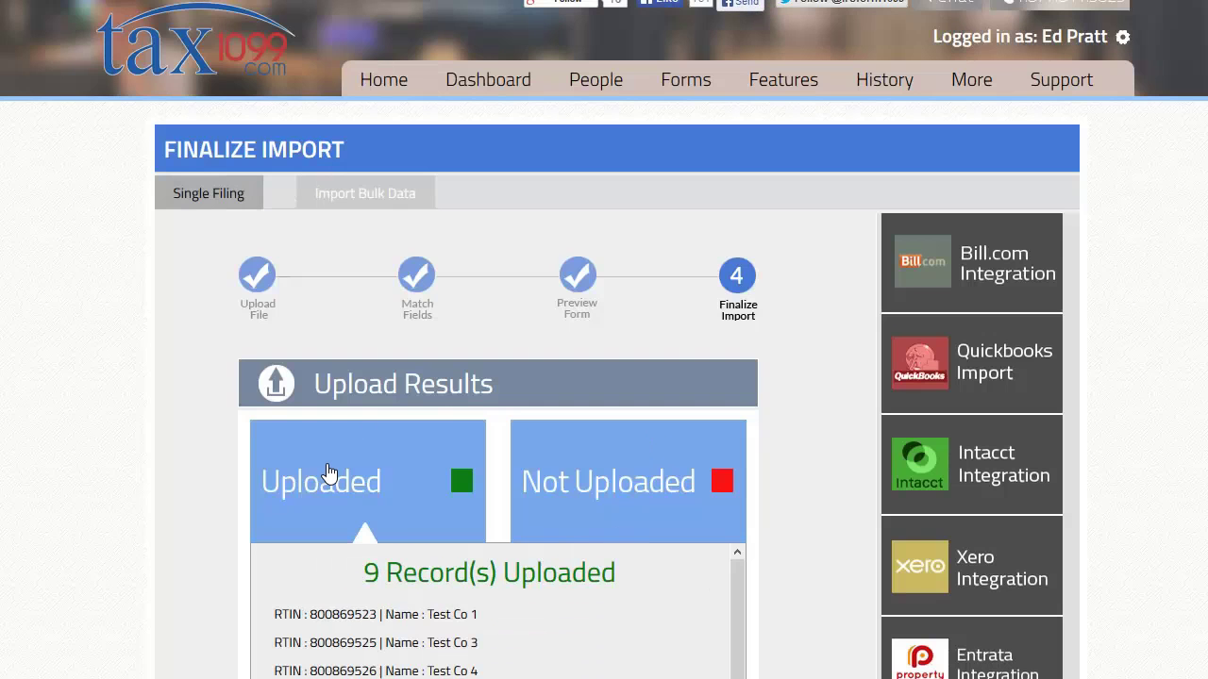
scroll(327, 453, down, 1)
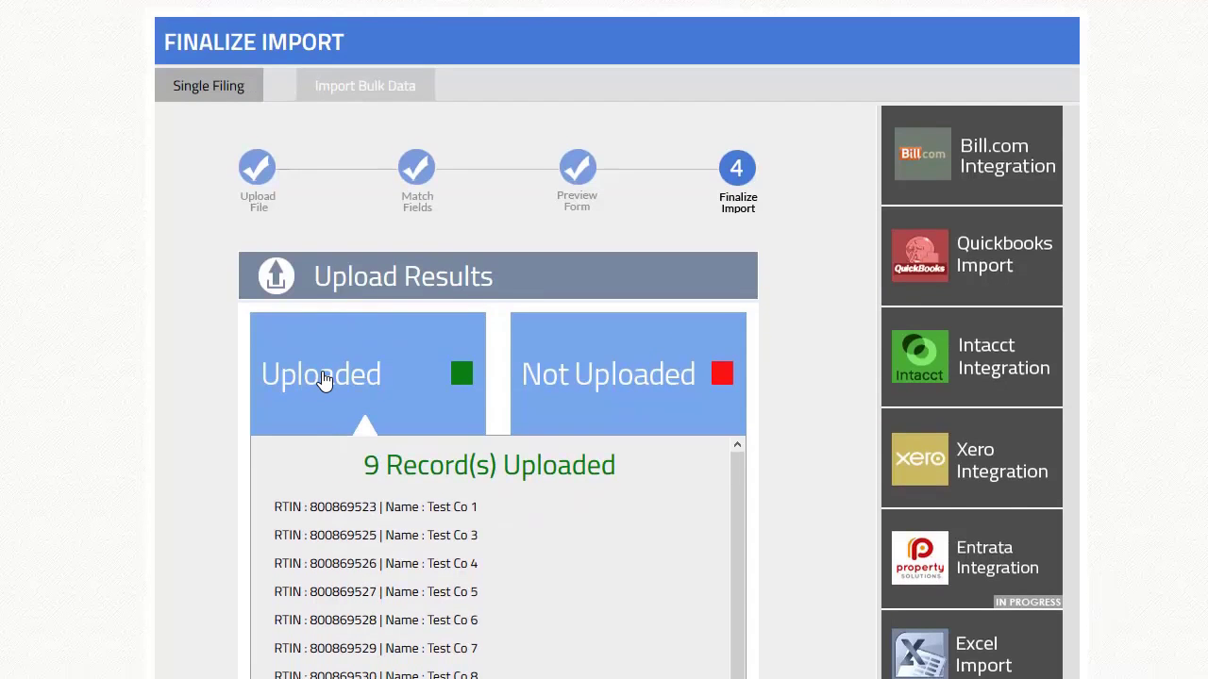
click(589, 377)
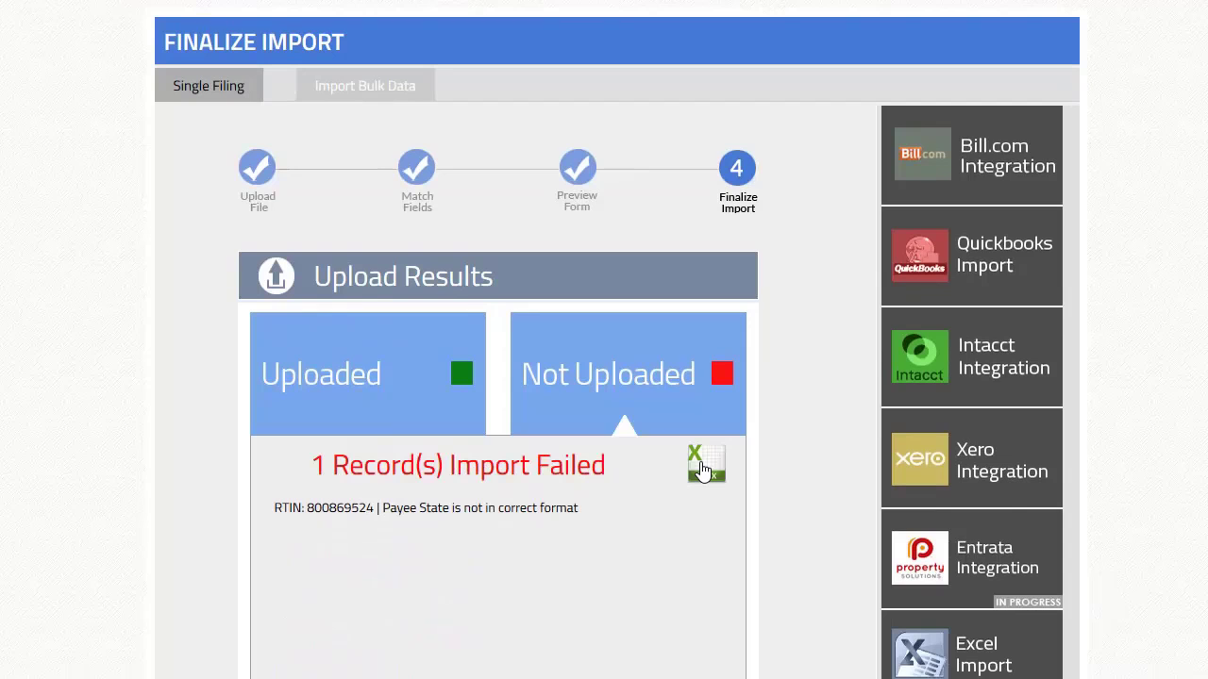
scroll(702, 469, down, 3)
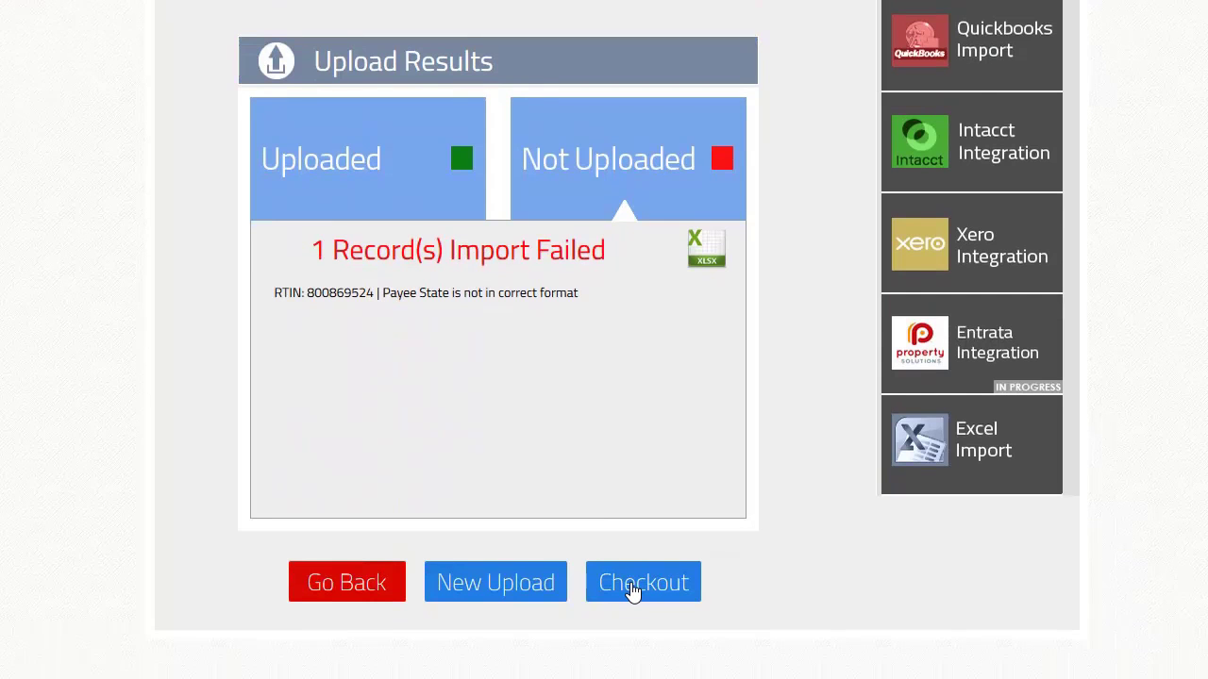
Step: Proceed to checkout from the upload results and review the 1099-MISC filings listed for Test Co
click(631, 589)
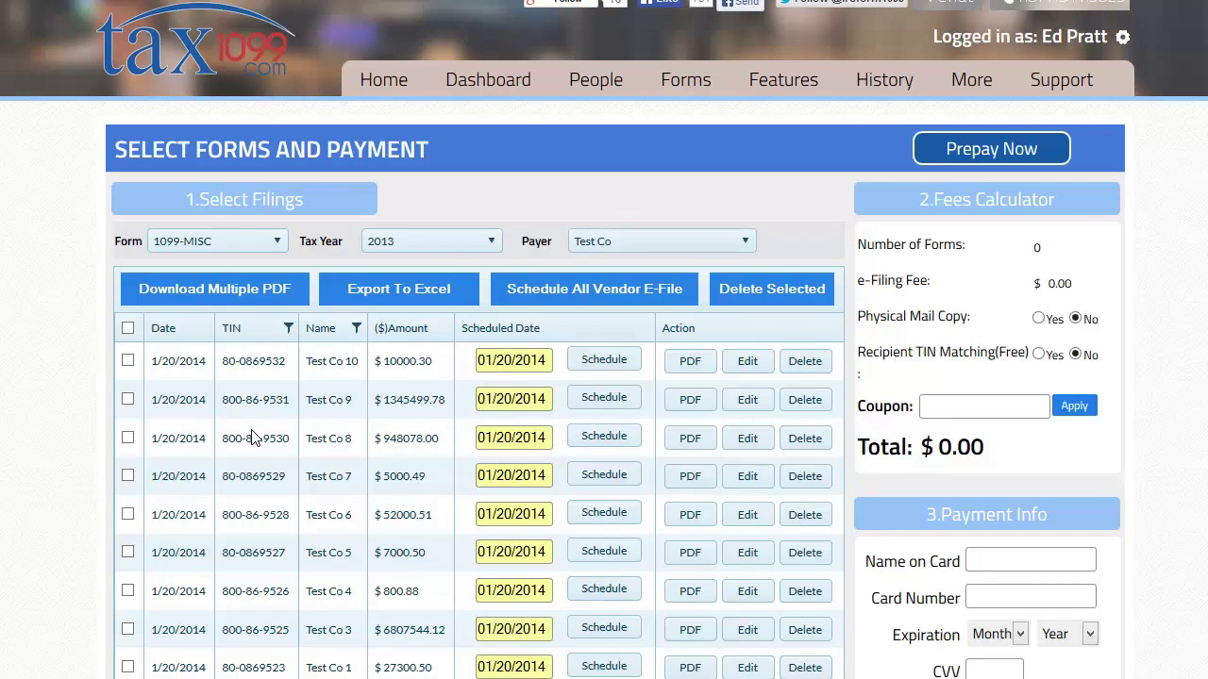
scroll(178, 431, down, 2)
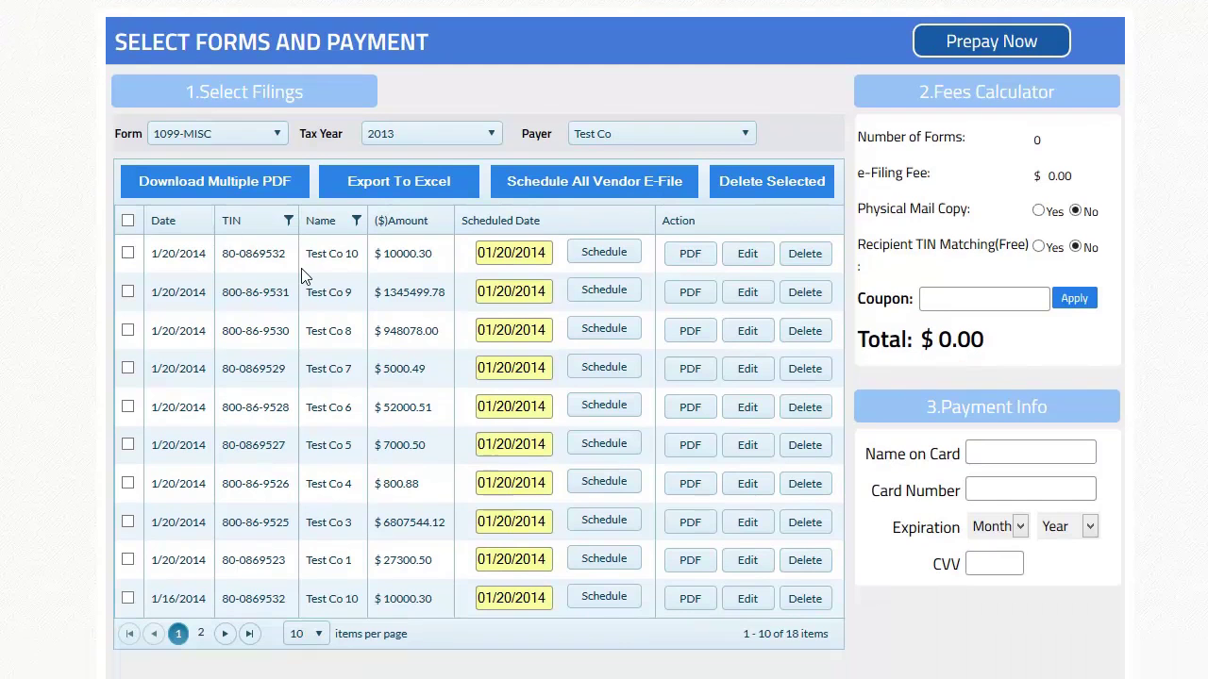
scroll(412, 518, down, 2)
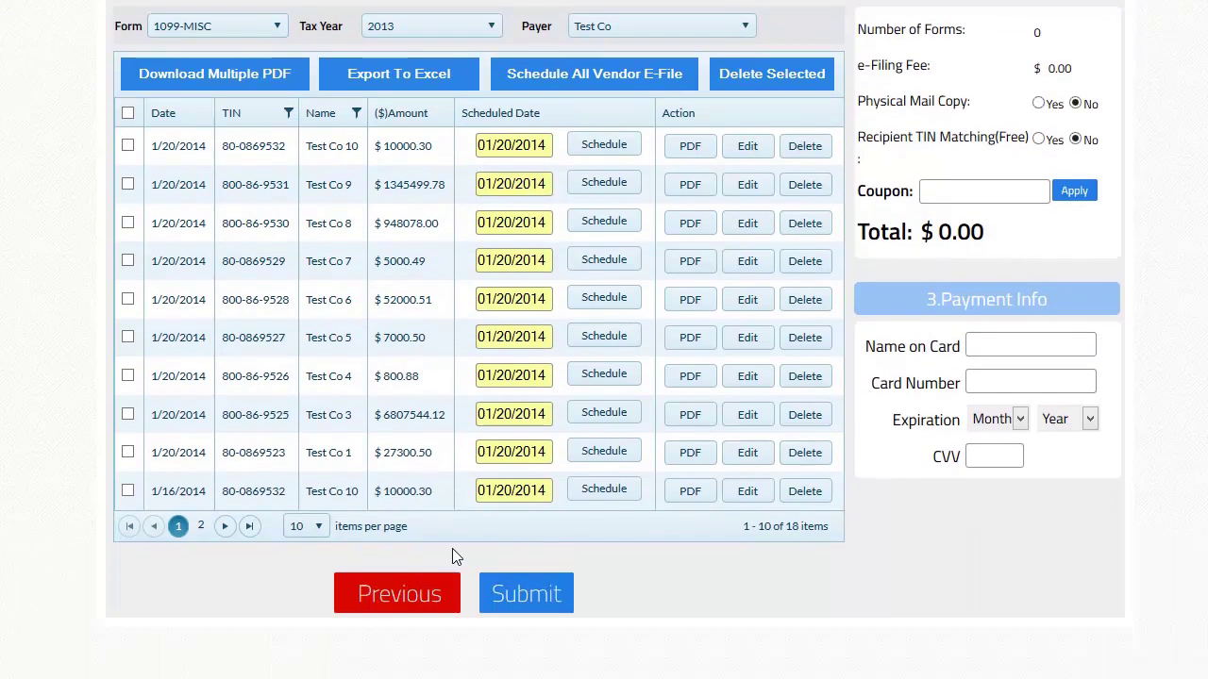
Step: Schedule the IRS/State e-filing of all vendor forms for 3/31/2014
click(592, 74)
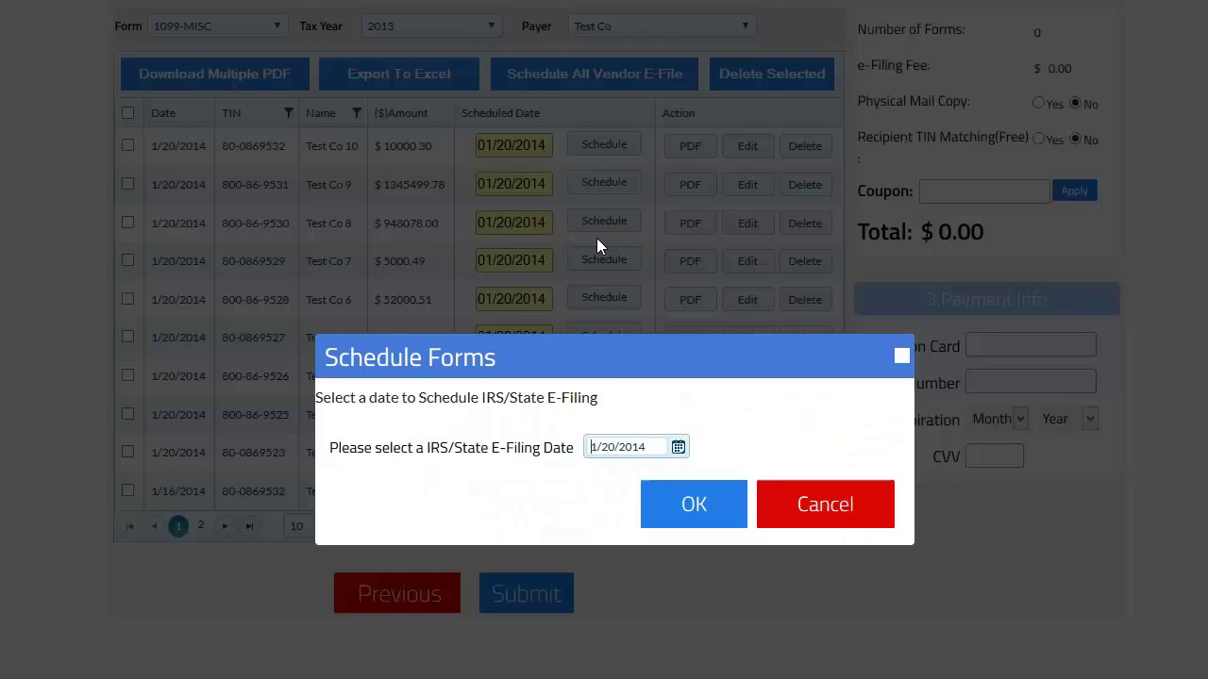
click(679, 449)
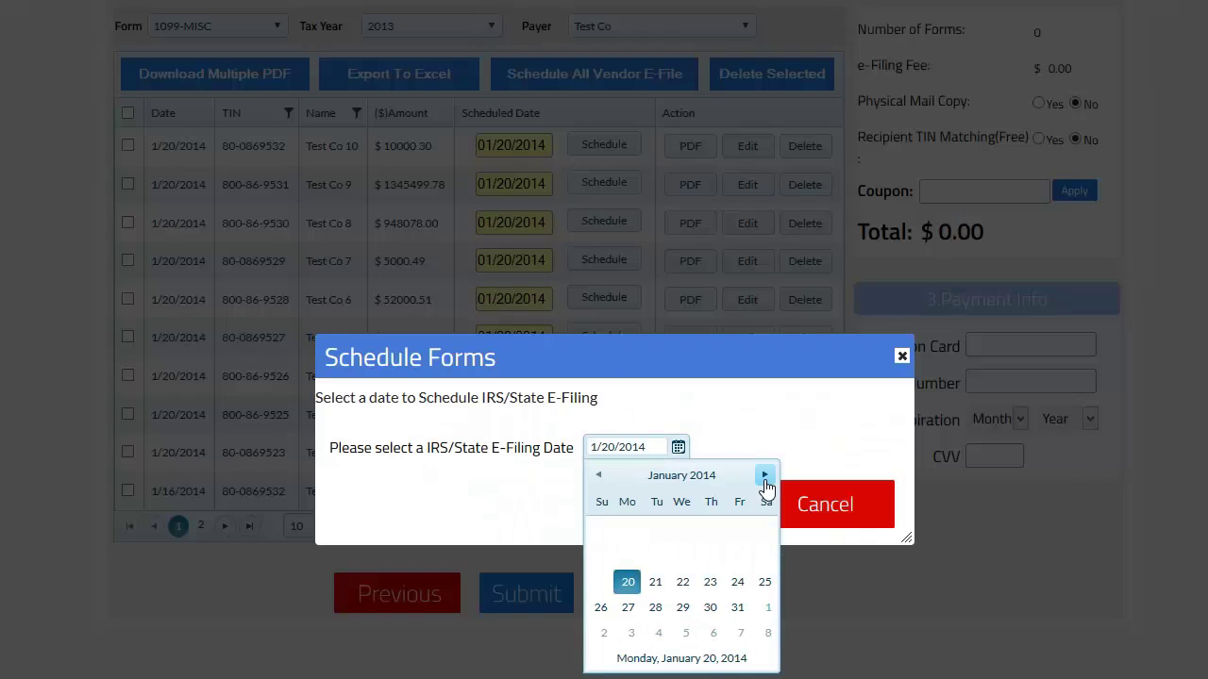
click(765, 477)
click(764, 477)
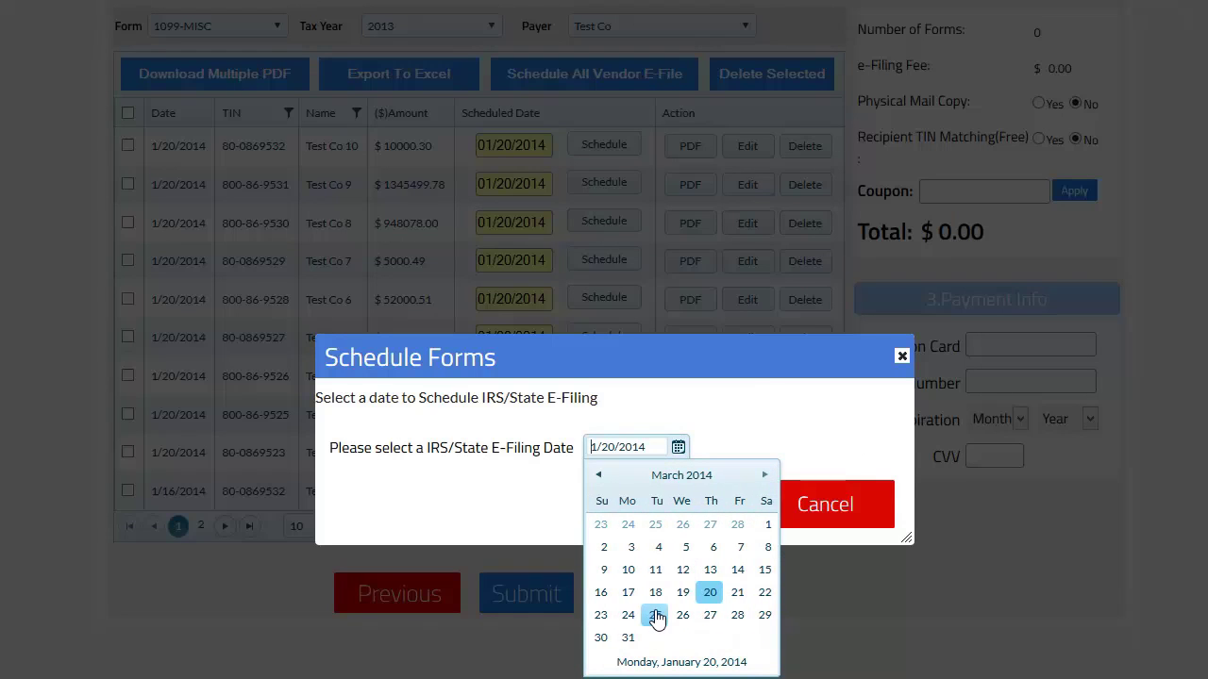
click(627, 640)
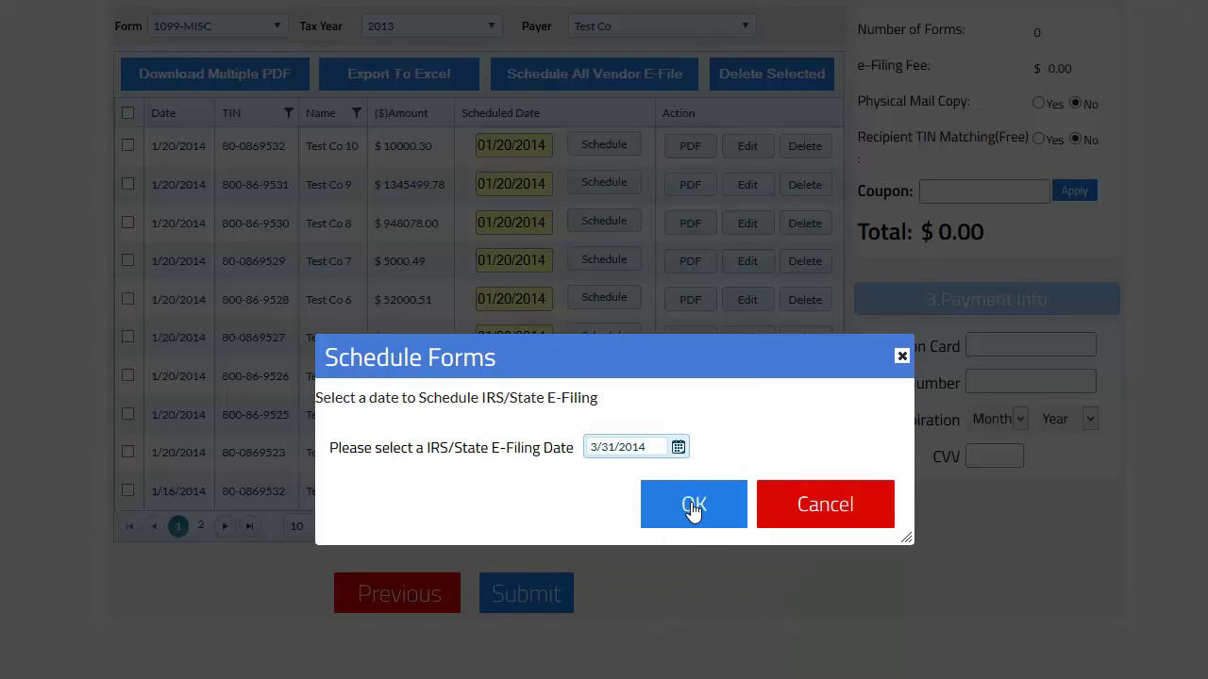
click(694, 507)
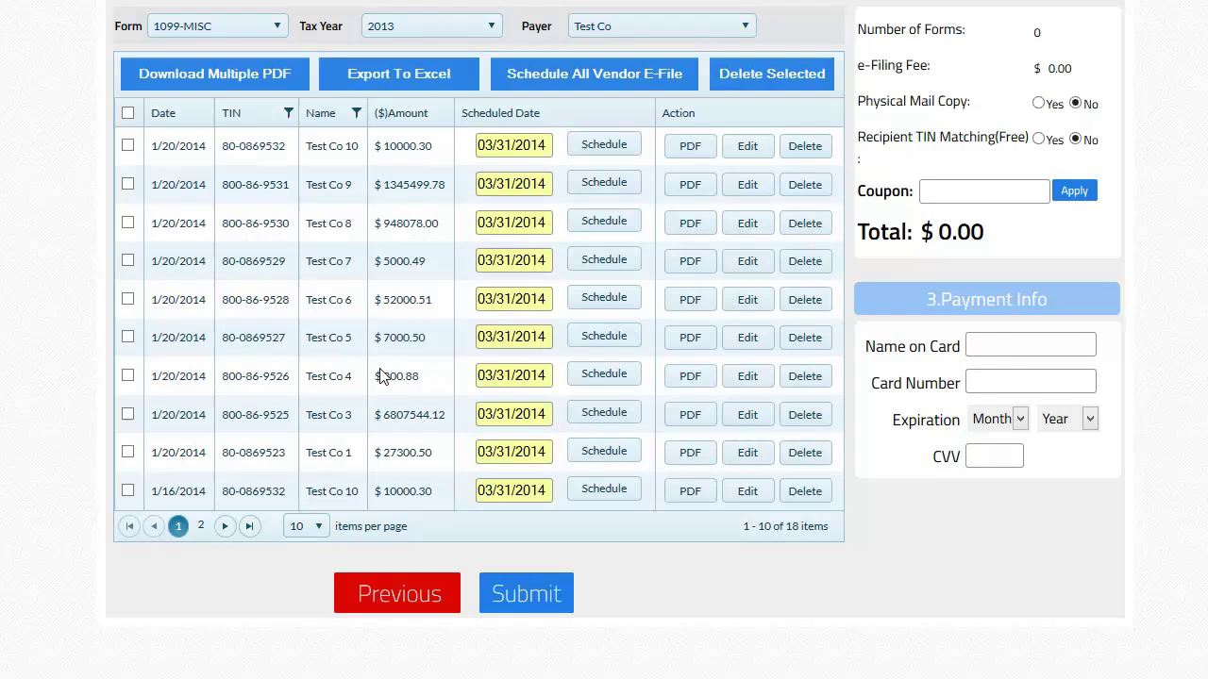